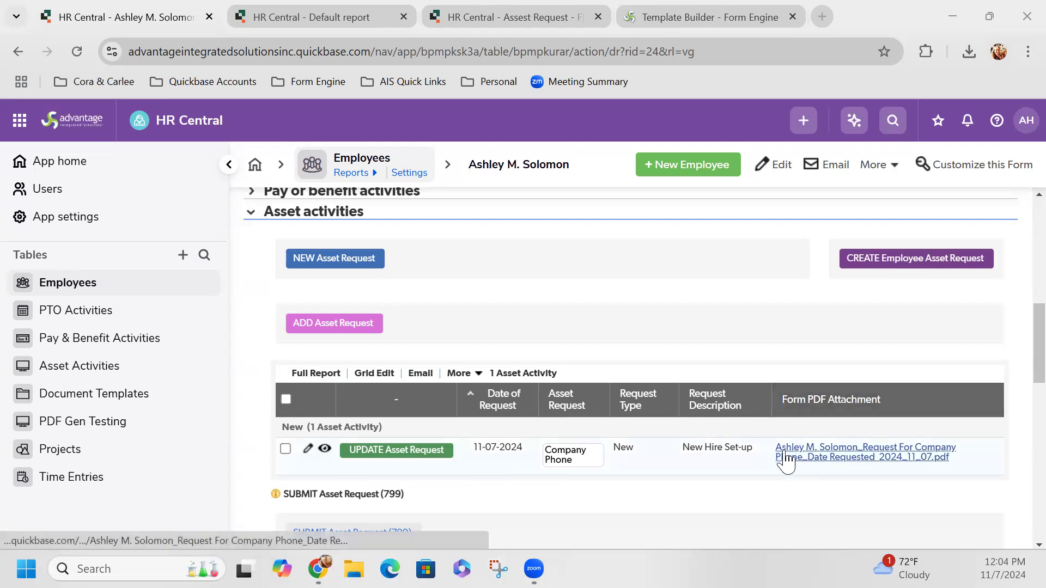
# Step: Check the template's Form PDF Attachment upload field, then return to the Asset Activities report
pyautogui.scroll(1, 787, 459)
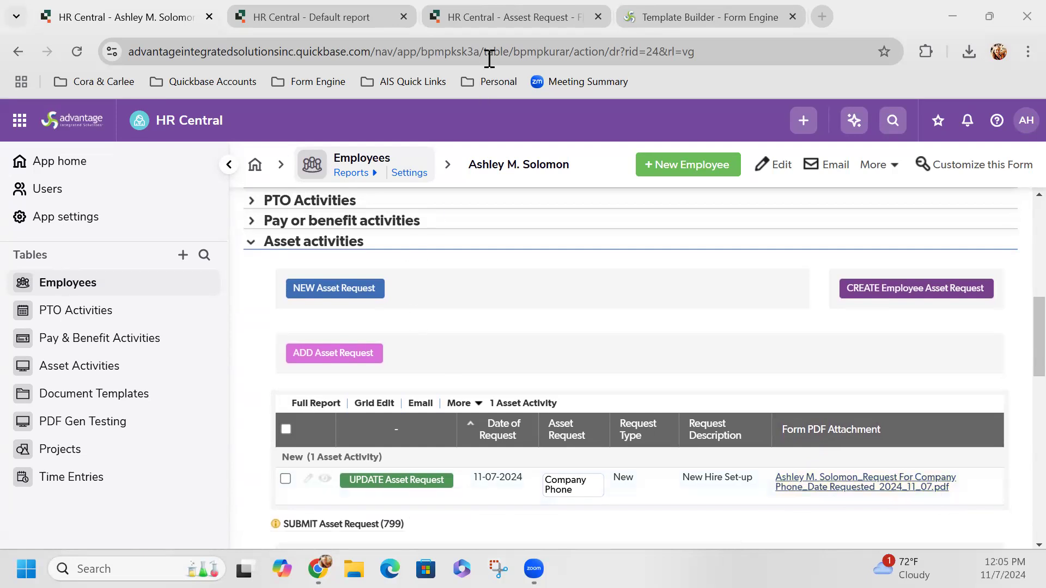
pyautogui.click(717, 23)
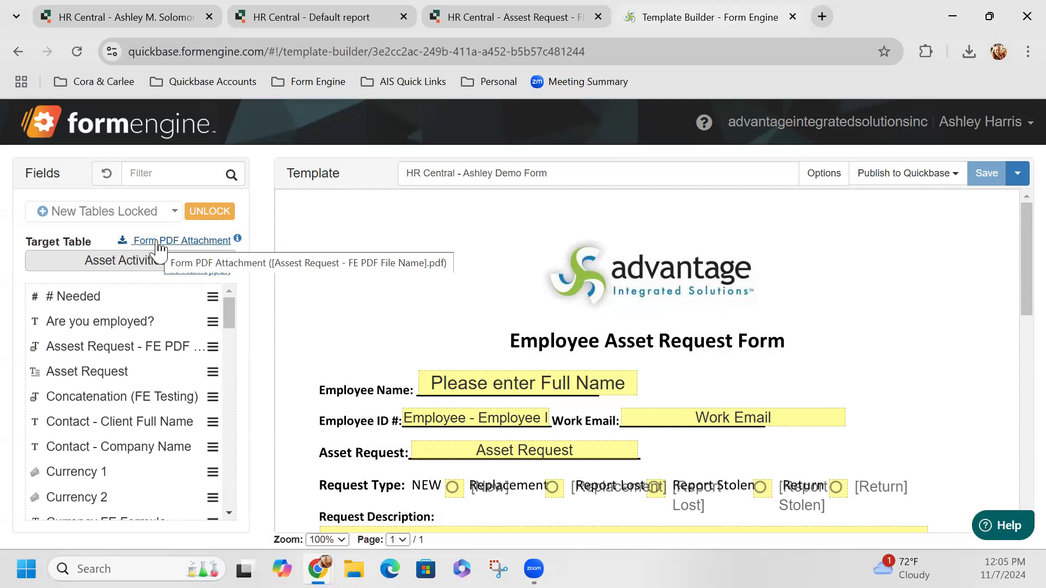
pyautogui.click(355, 16)
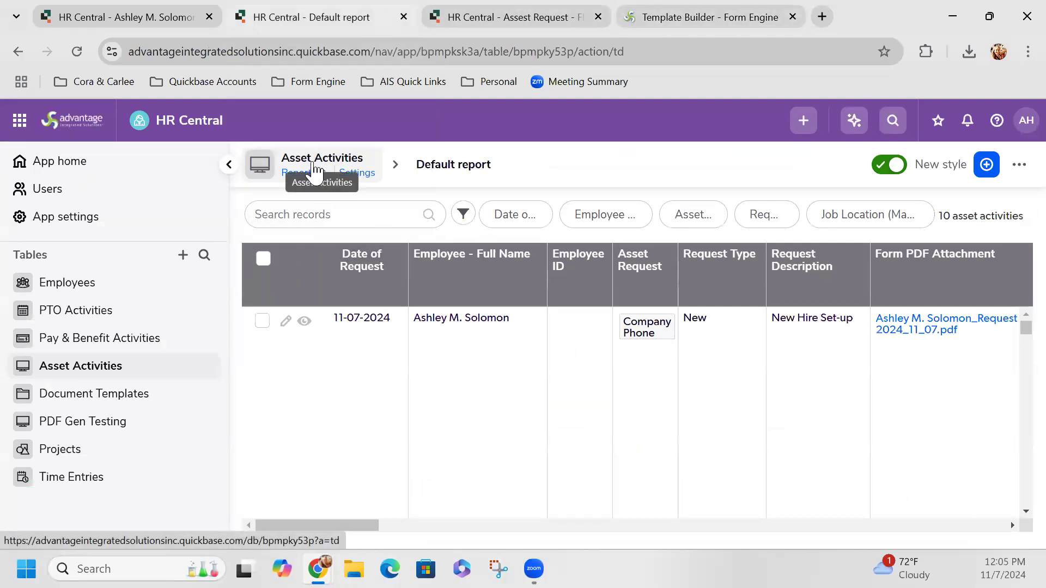
# Step: Open the Fields list in the Asset Activities table settings
pyautogui.click(357, 173)
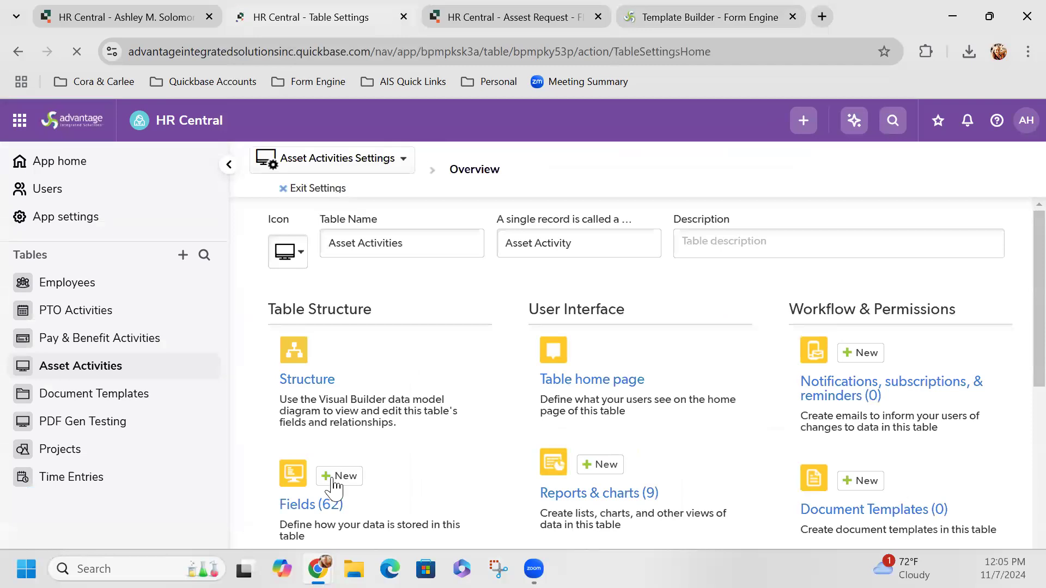
pyautogui.scroll(-2, 294, 425)
pyautogui.click(303, 398)
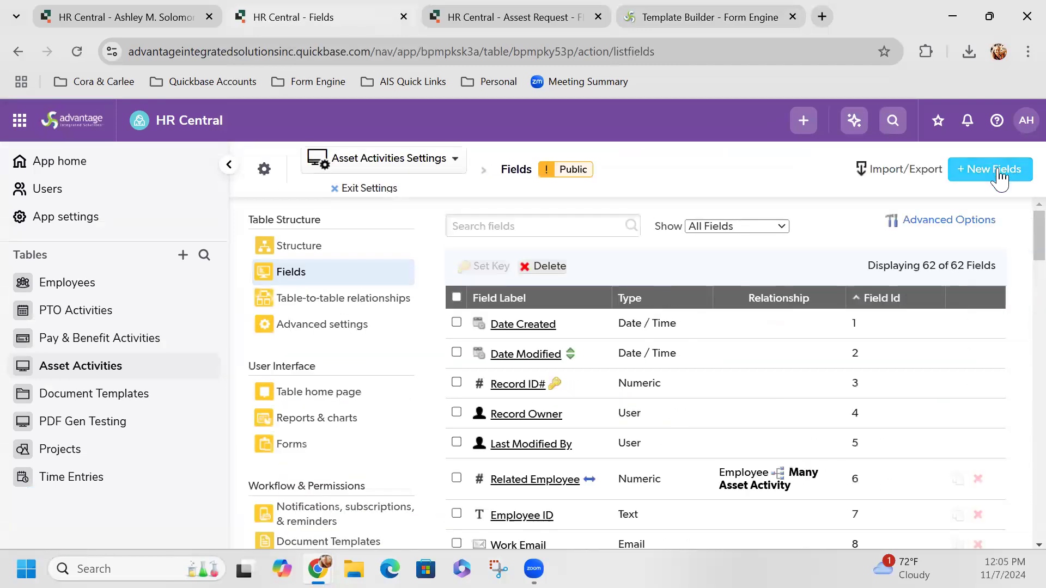
# Step: Try a new File attachment field, then cancel without adding it
pyautogui.click(998, 171)
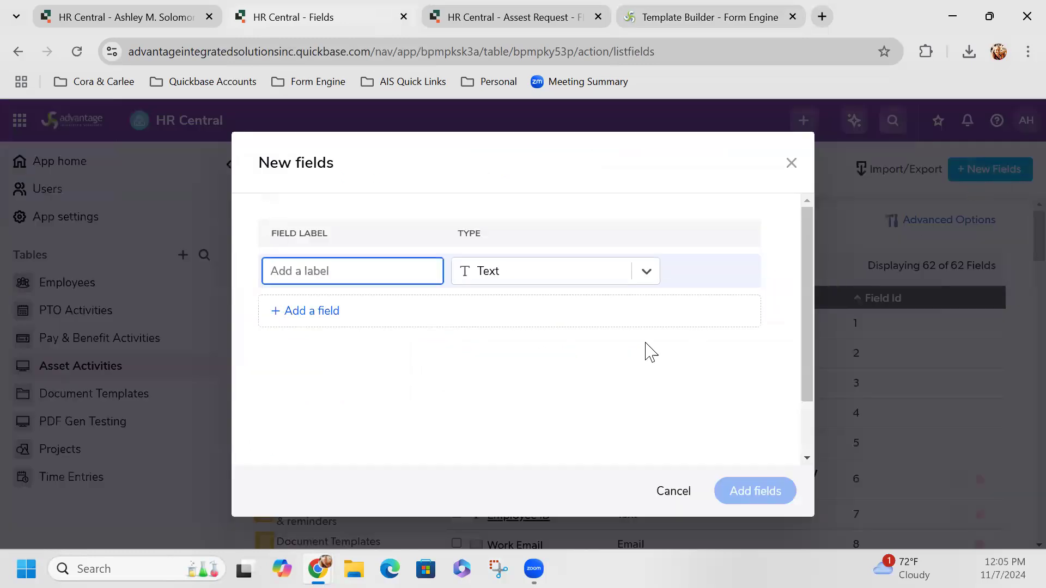
pyautogui.click(546, 281)
pyautogui.scroll(-5, 545, 339)
pyautogui.scroll(-3, 525, 510)
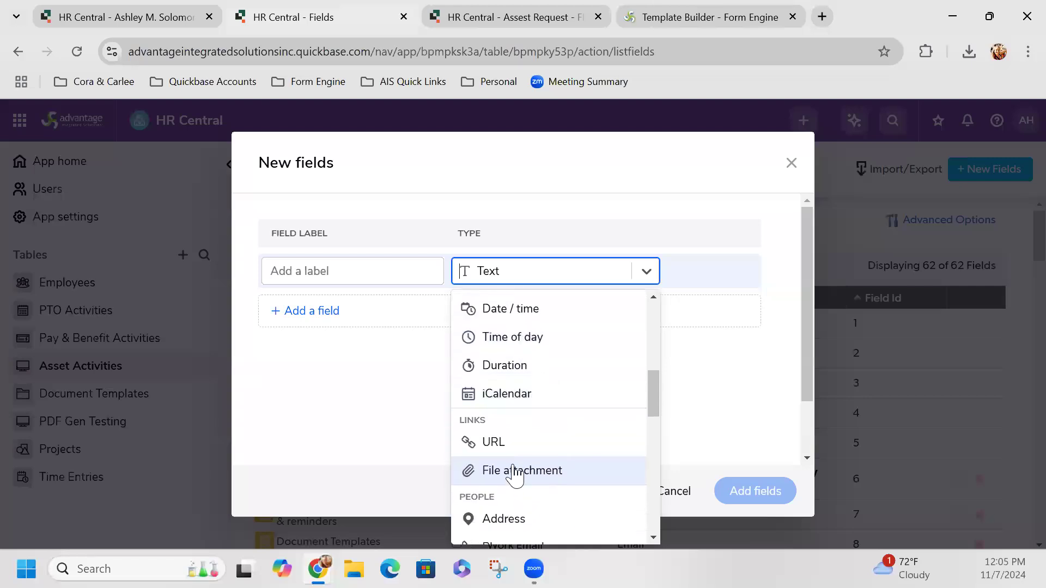
pyautogui.click(511, 479)
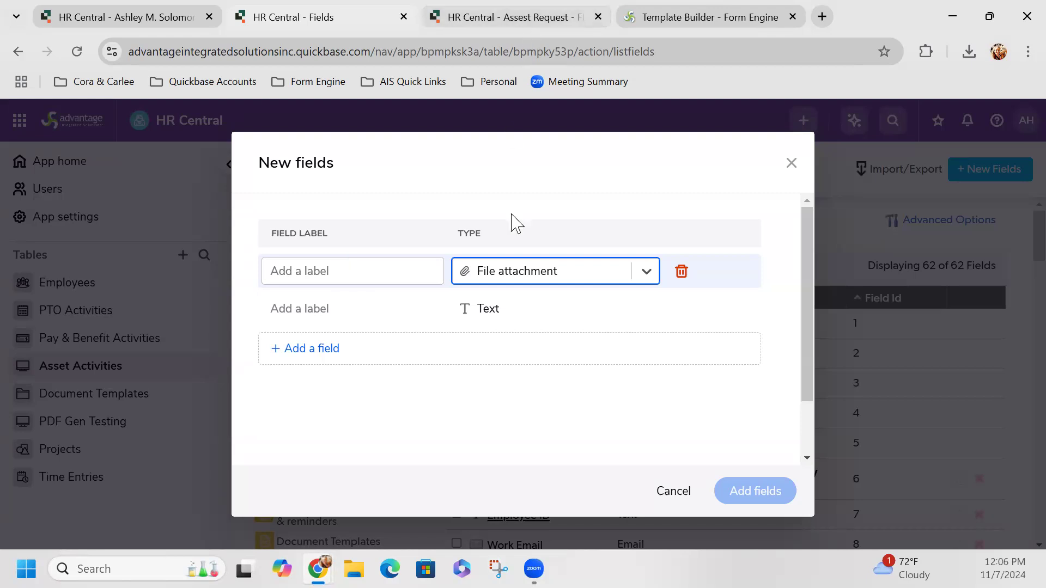
pyautogui.click(675, 509)
pyautogui.click(680, 498)
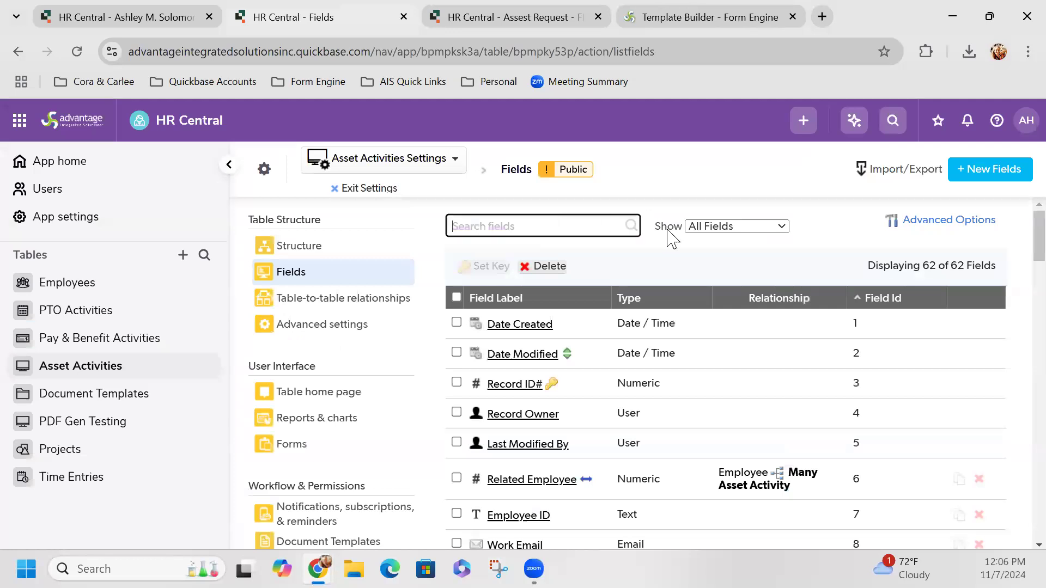
# Step: Sort the fields by Type to locate Form PDF Attachment, then return to the Form Engine template
pyautogui.click(666, 308)
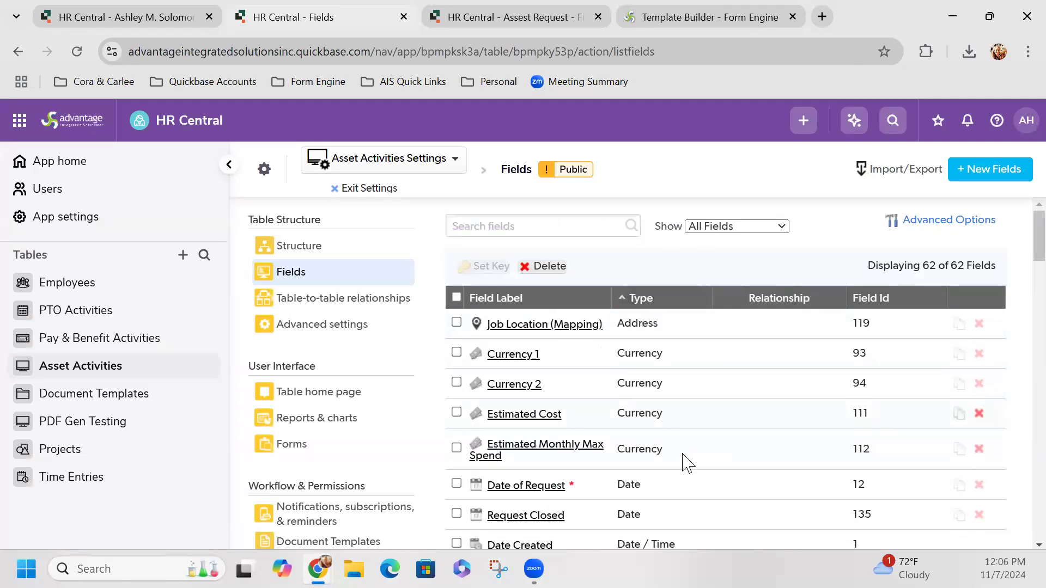
pyautogui.scroll(-10, 679, 455)
pyautogui.scroll(4, 678, 449)
pyautogui.scroll(1, 678, 450)
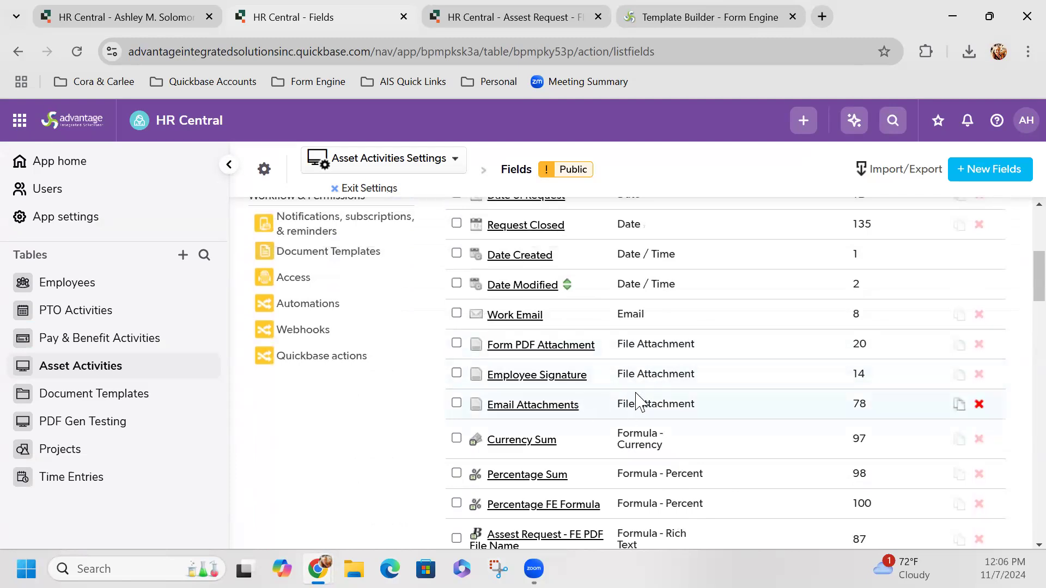
pyautogui.moveTo(541, 354)
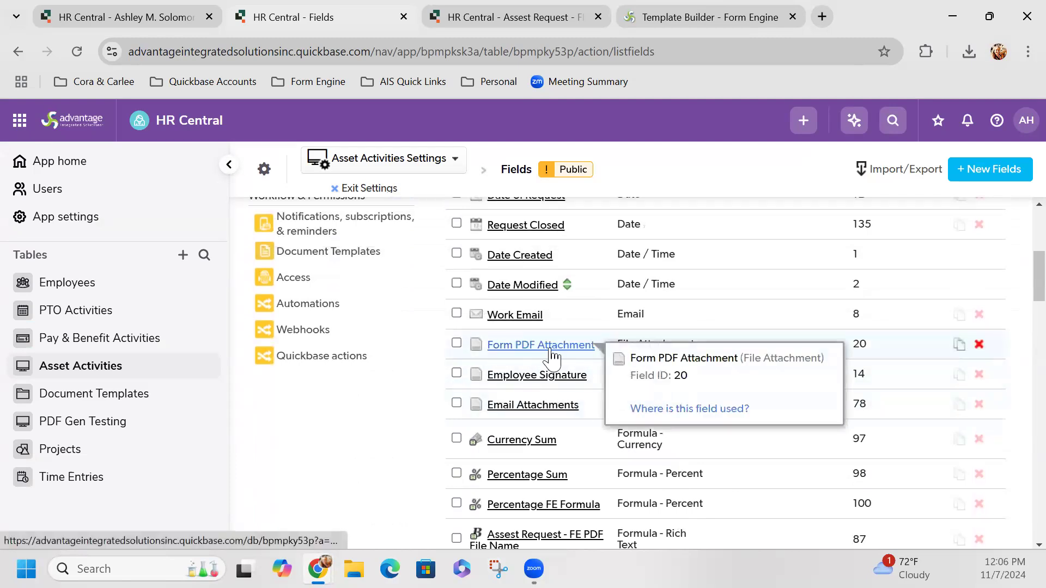
pyautogui.click(736, 17)
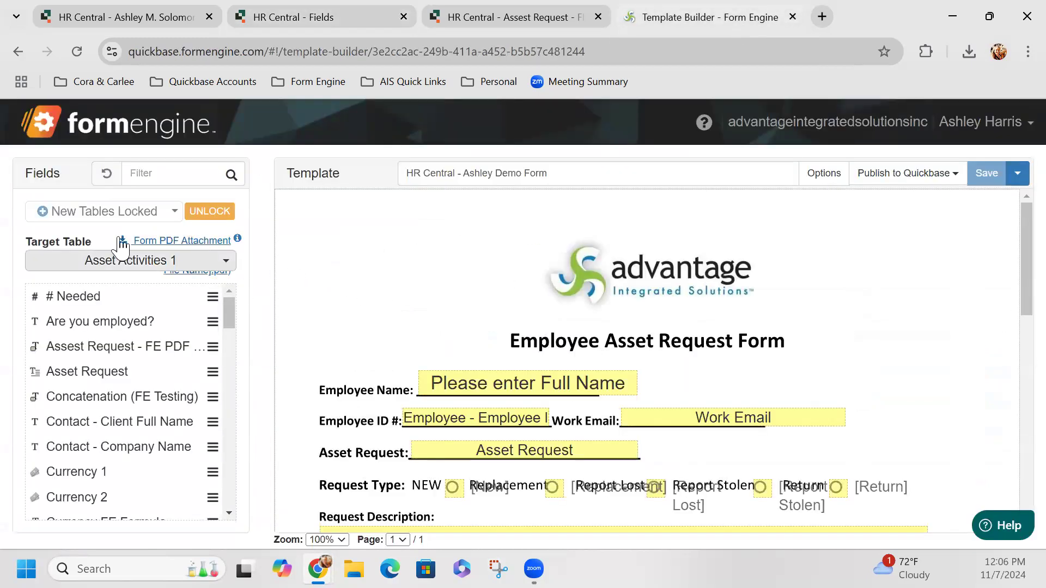
# Step: Reset the template's Upload Field to [NONE], then set it back to Form PDF Attachment
pyautogui.click(204, 242)
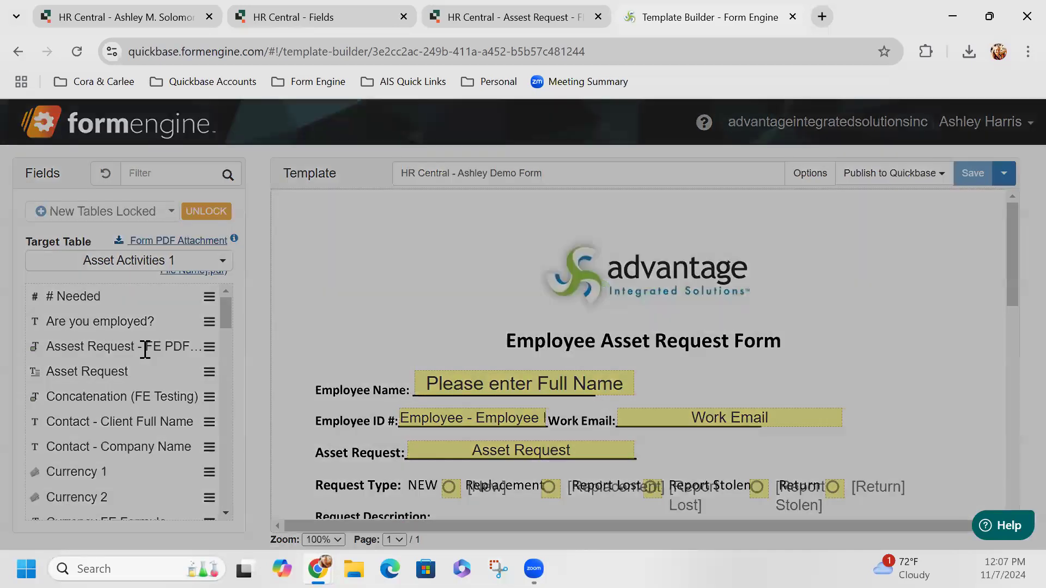
pyautogui.click(827, 285)
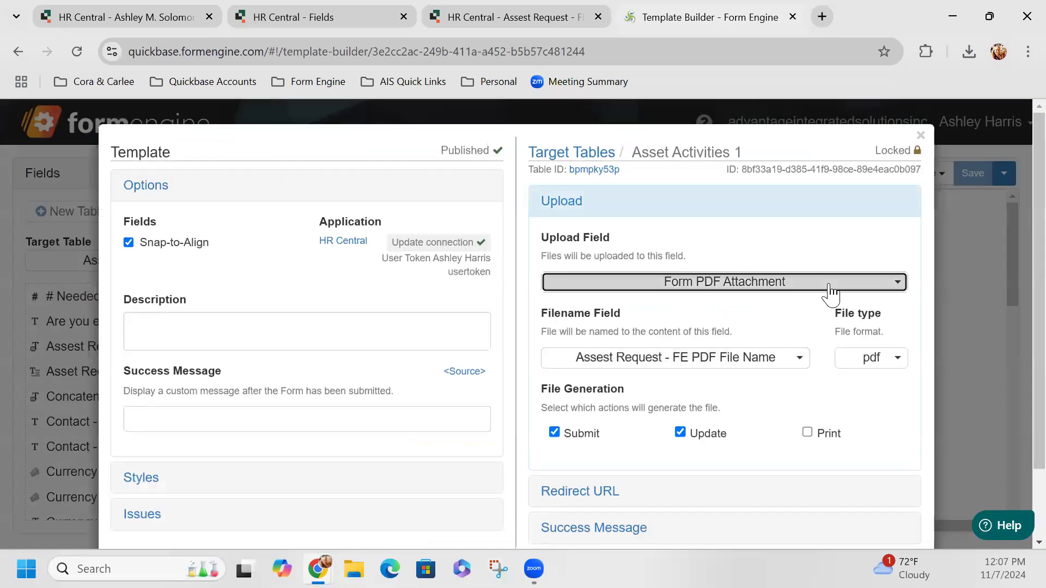
pyautogui.click(648, 354)
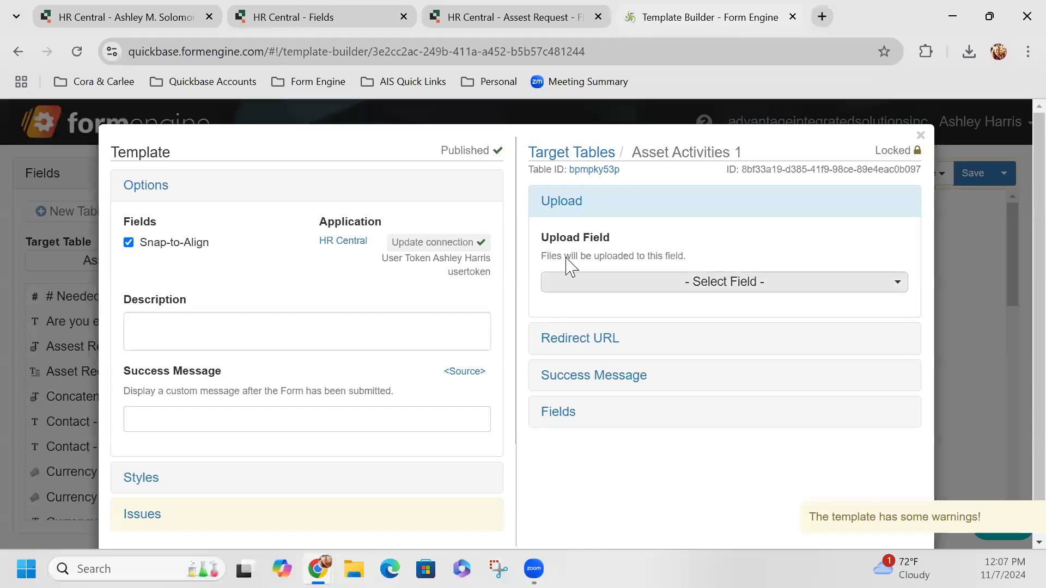
pyautogui.click(787, 285)
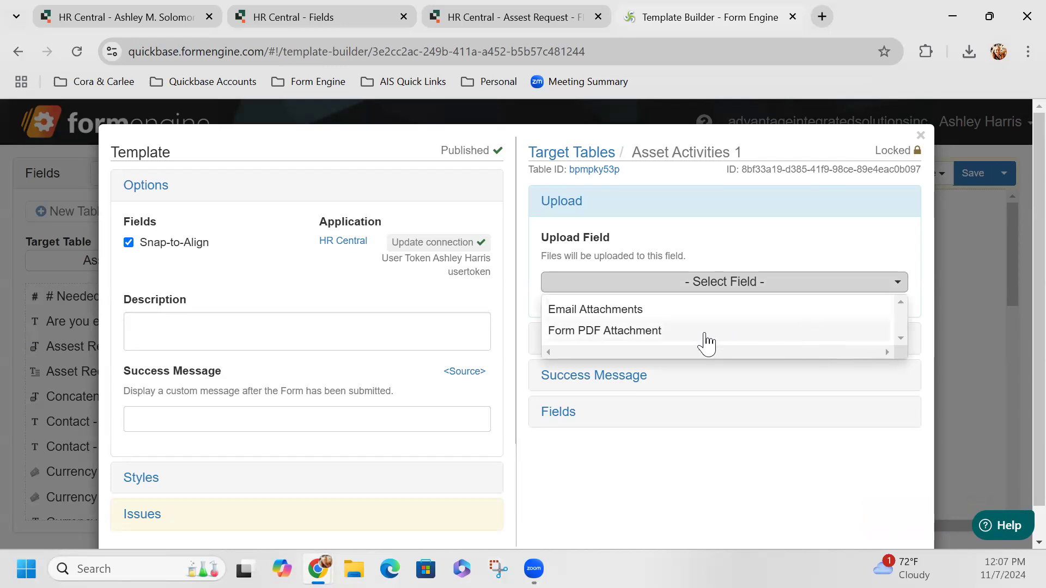
pyautogui.click(645, 340)
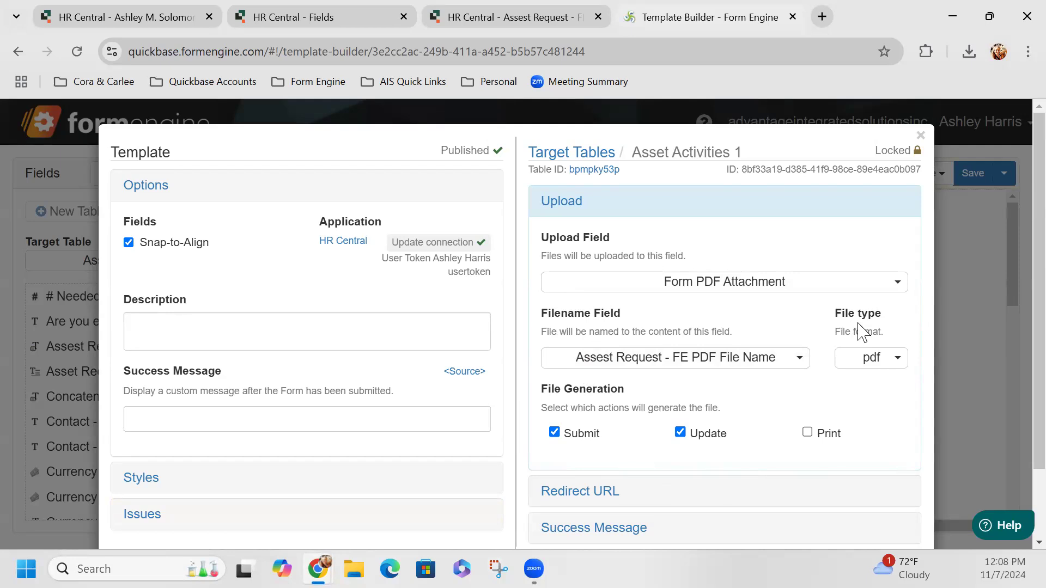
pyautogui.click(858, 366)
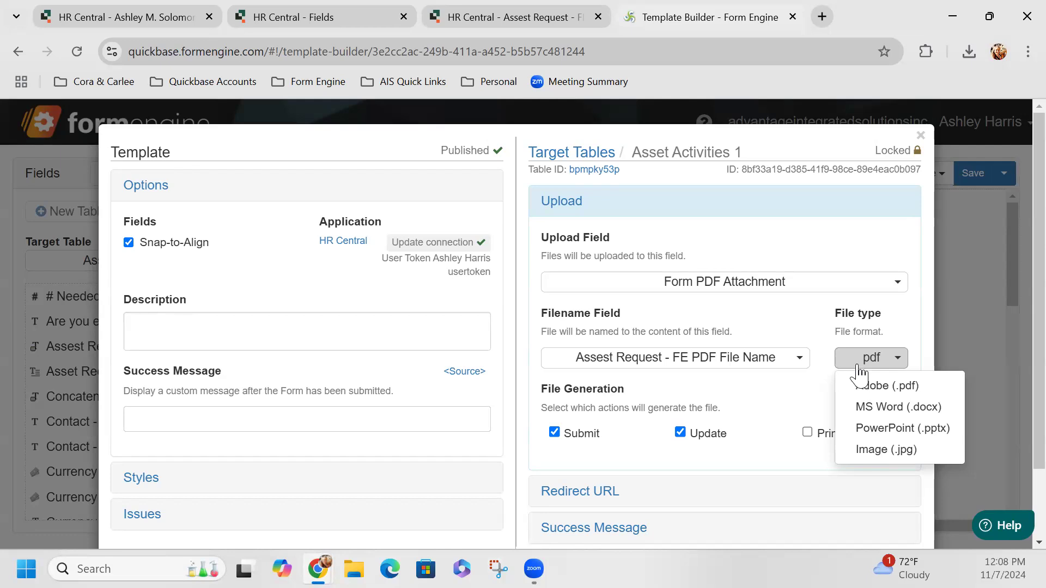
pyautogui.click(858, 366)
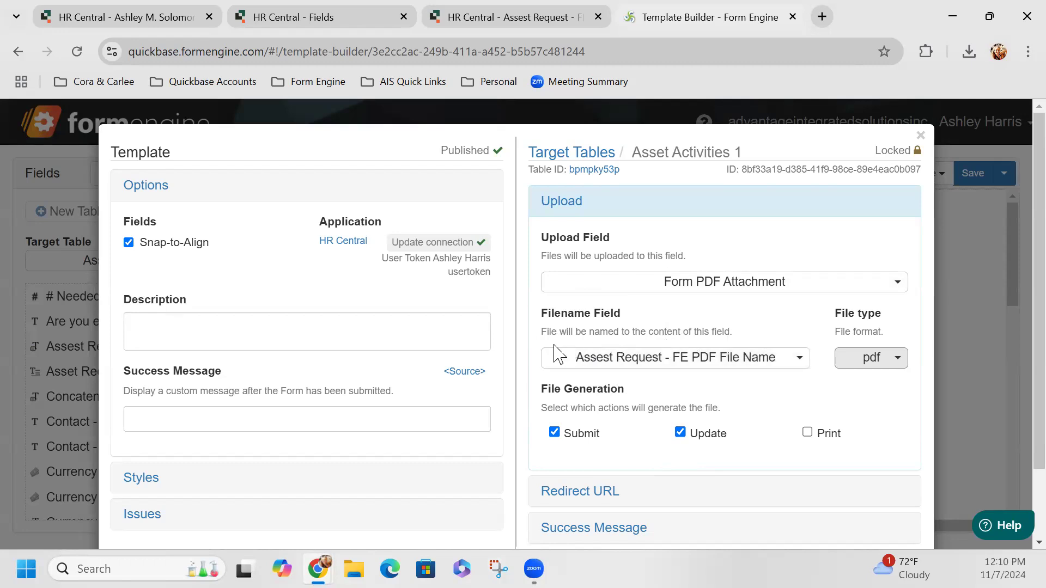
pyautogui.click(149, 18)
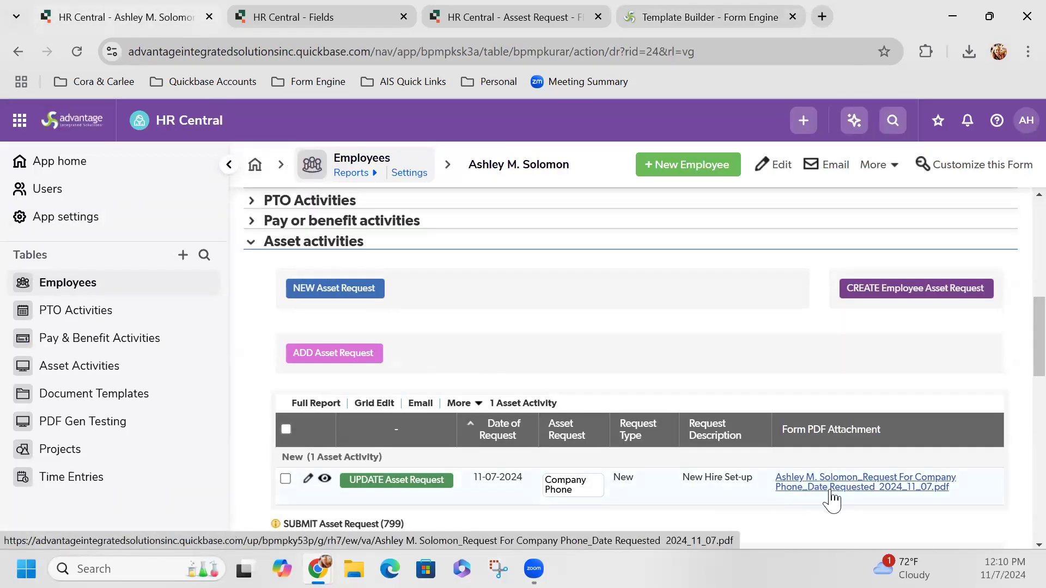
pyautogui.scroll(1, 832, 501)
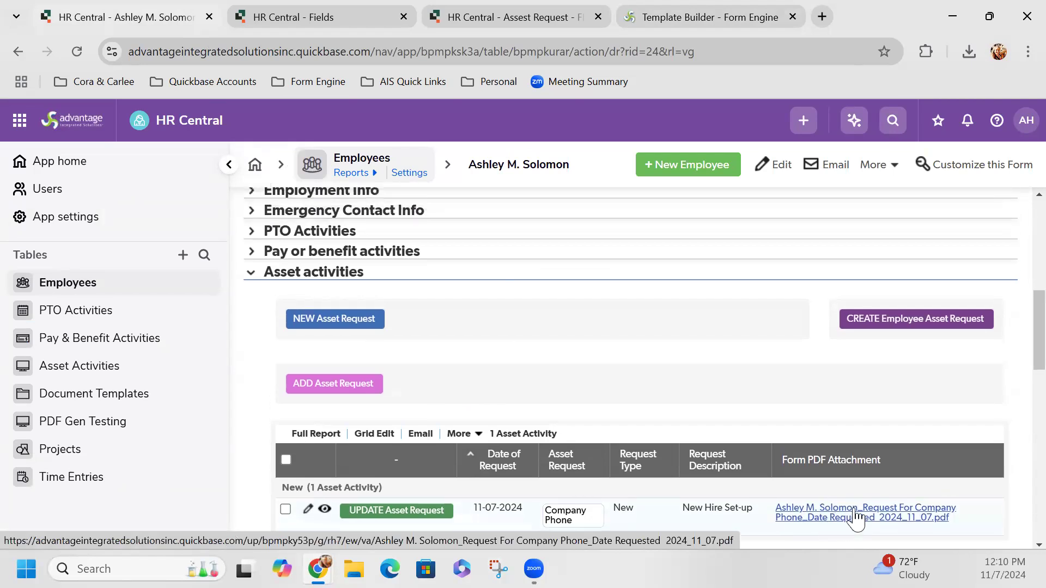
pyautogui.scroll(-1, 856, 519)
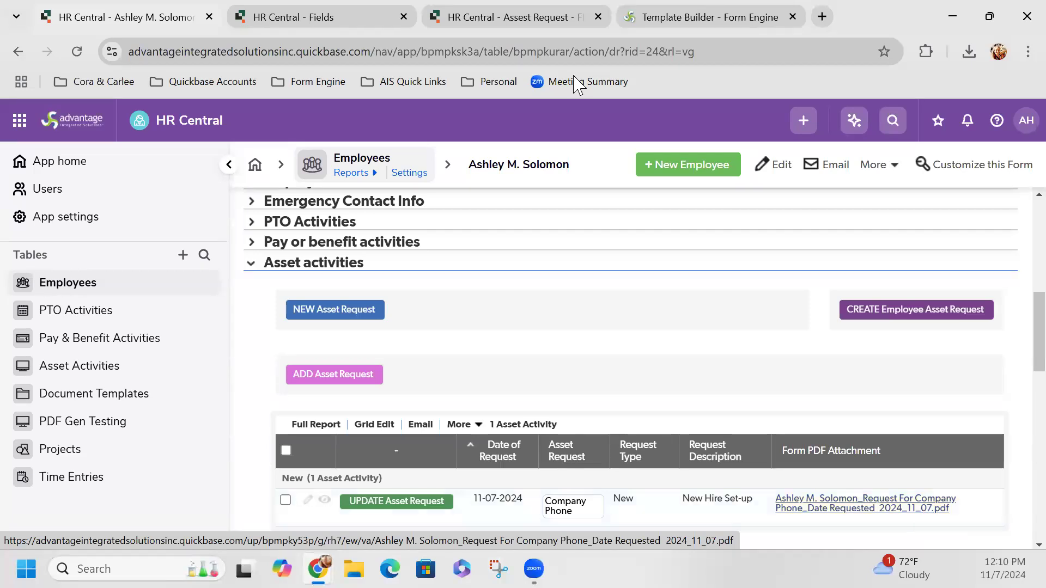
pyautogui.click(662, 18)
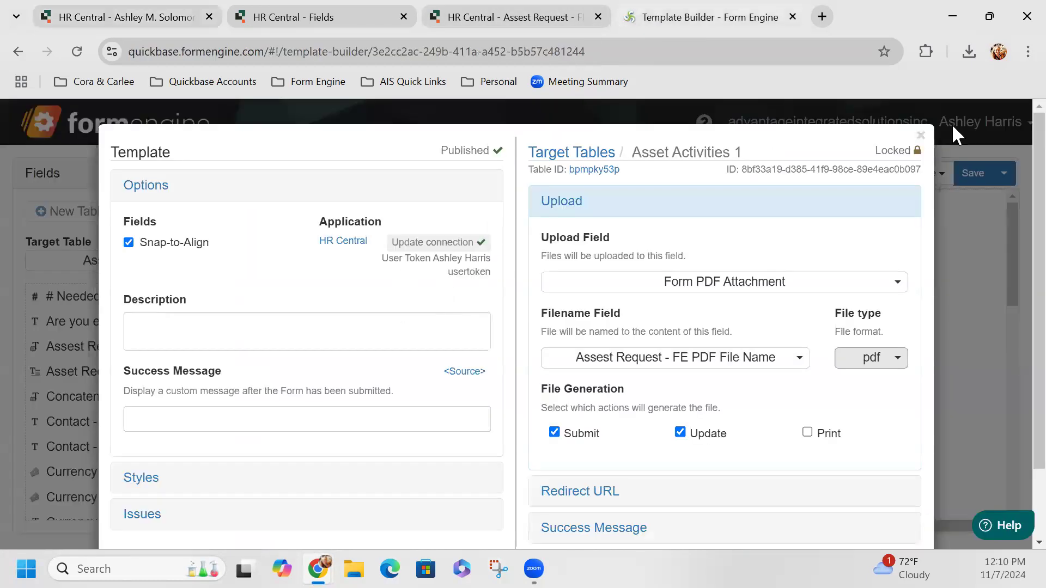
# Step: Close the Template options dialog to return to the Employee Asset Request Form template
pyautogui.click(946, 144)
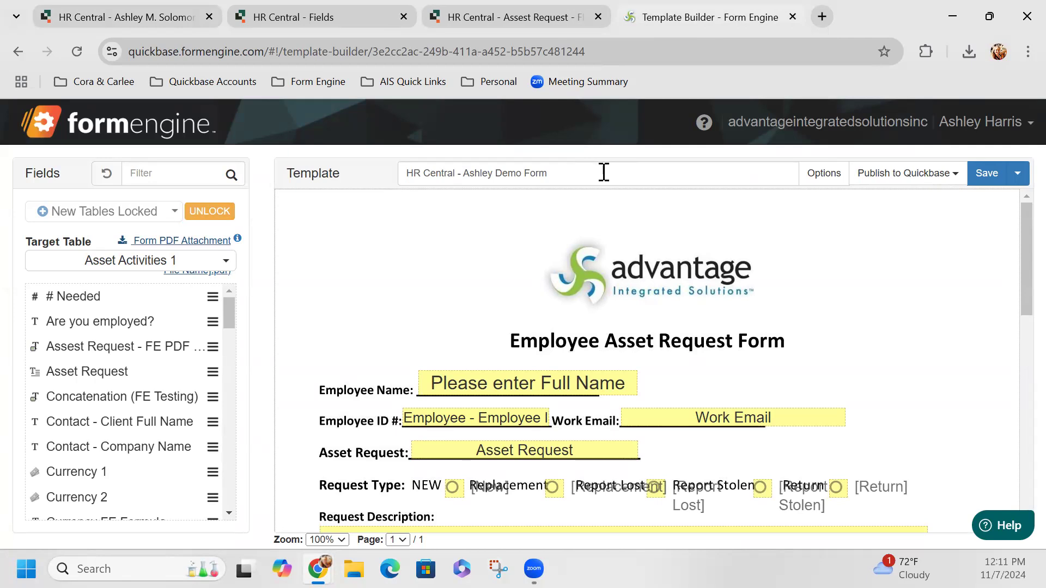
# Step: Return to the HR Central employee record showing the Company Phone request's PDF
pyautogui.click(211, 243)
pyautogui.click(86, 13)
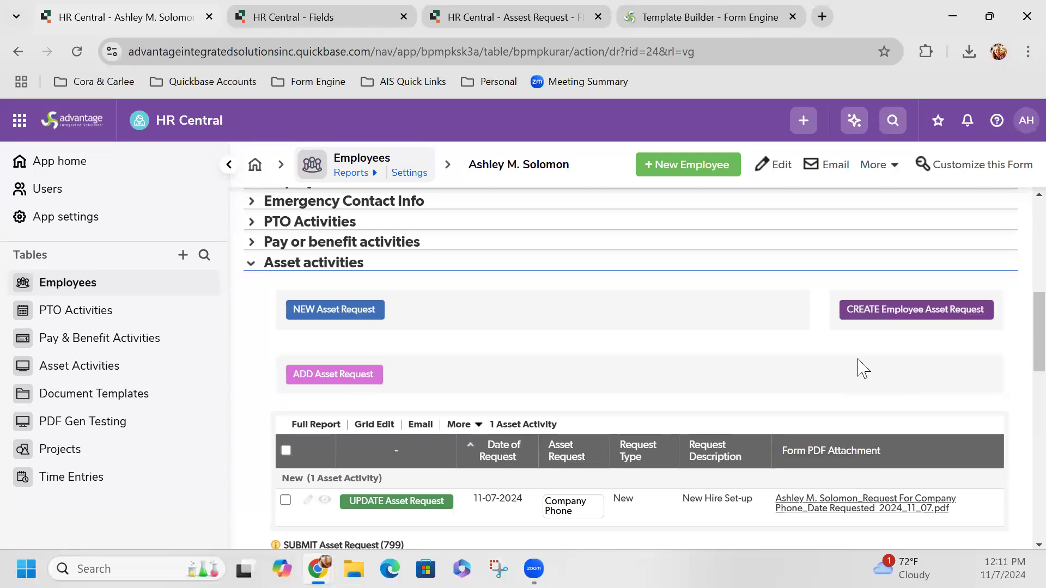
# Step: Show the Asset Activities Fields list, including the Assest Request - FE PDF File Name field
pyautogui.scroll(1, 802, 329)
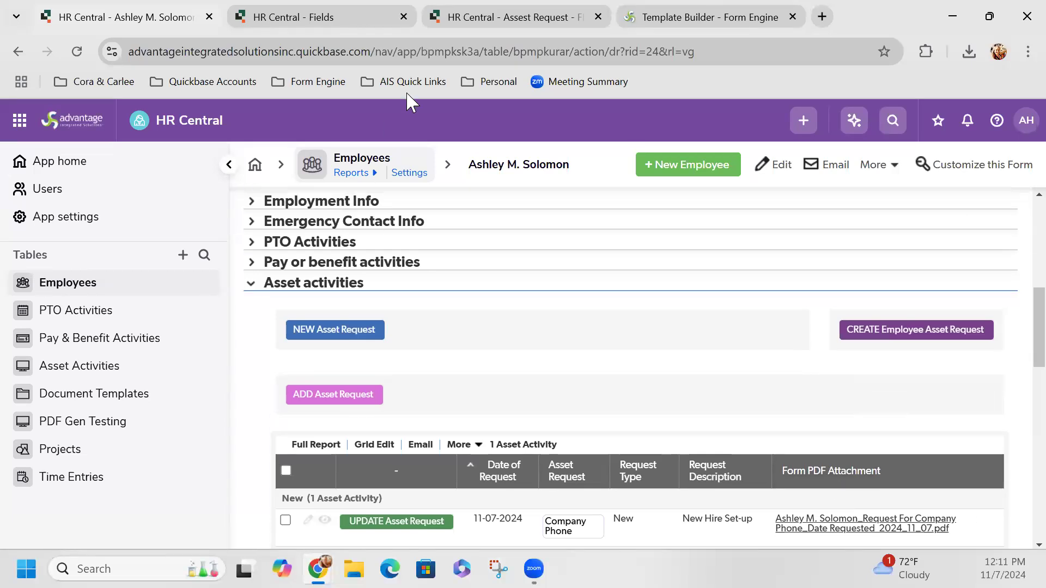
pyautogui.click(473, 21)
pyautogui.click(357, 17)
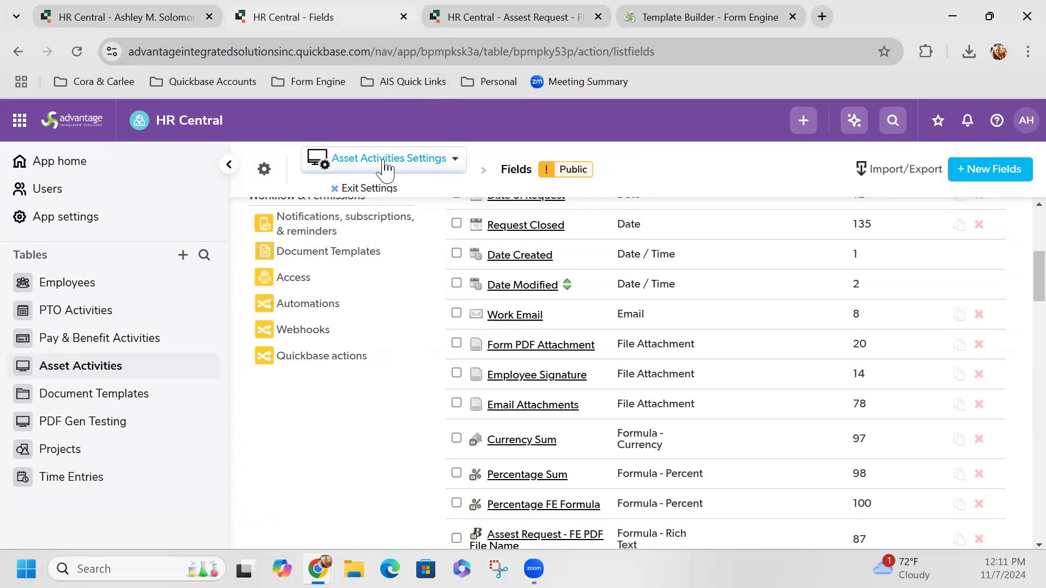
# Step: Add an unlabelled new Asset Activities field of type Formula - rich text
pyautogui.click(982, 173)
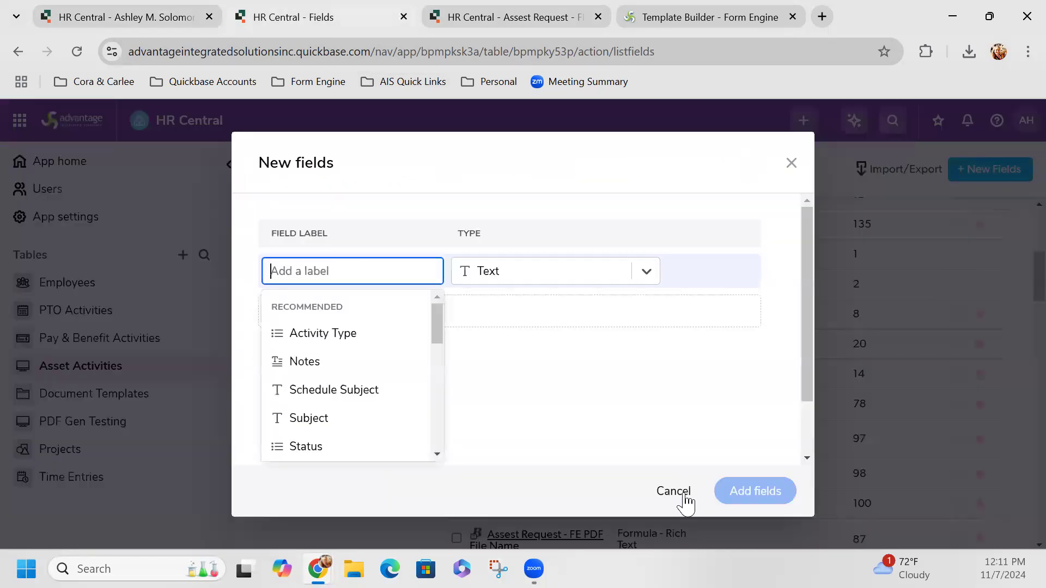
pyautogui.click(512, 279)
pyautogui.scroll(-8, 537, 369)
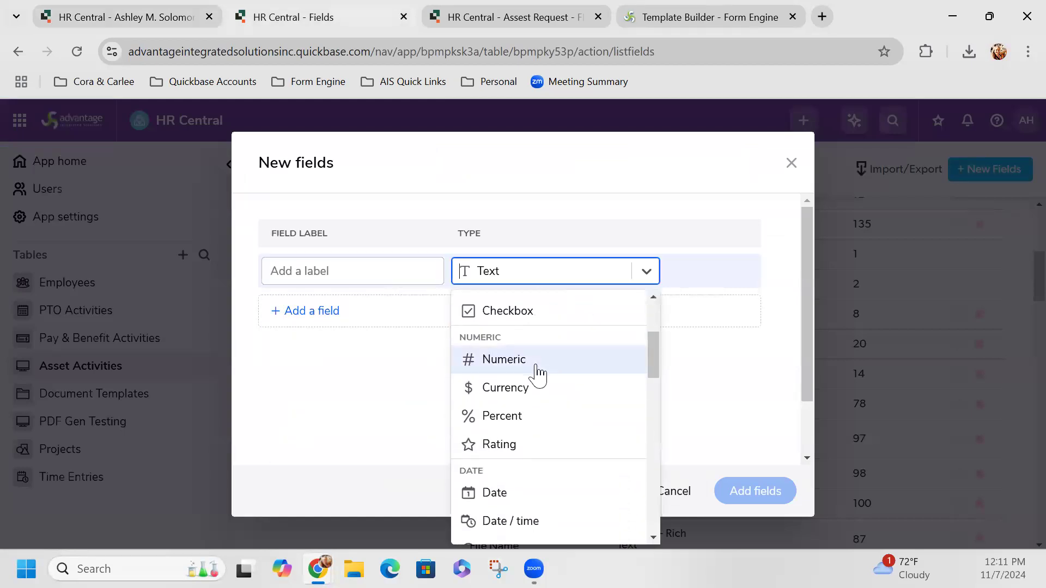
pyautogui.scroll(-8, 539, 373)
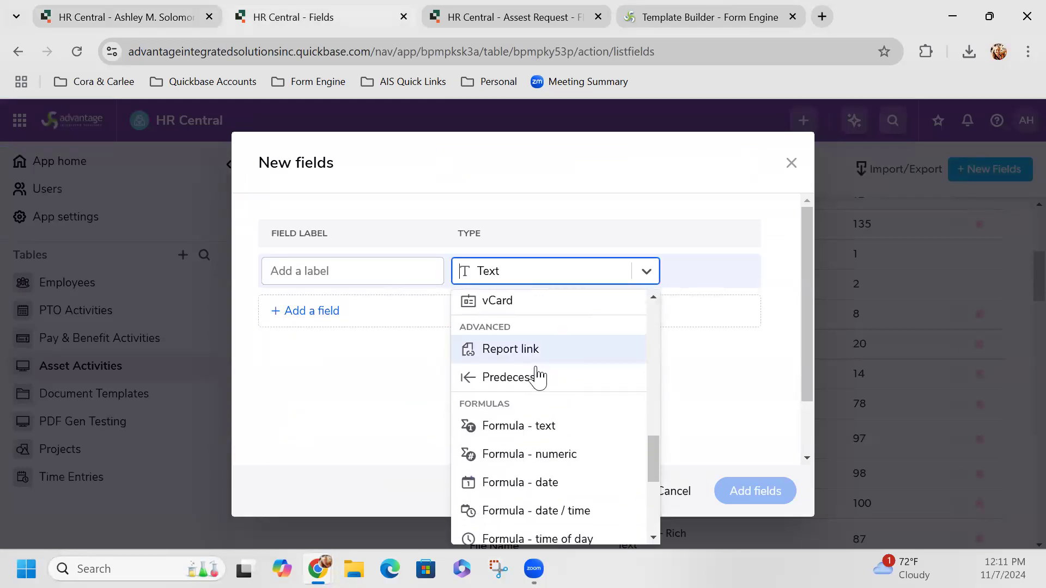
pyautogui.scroll(-5, 538, 375)
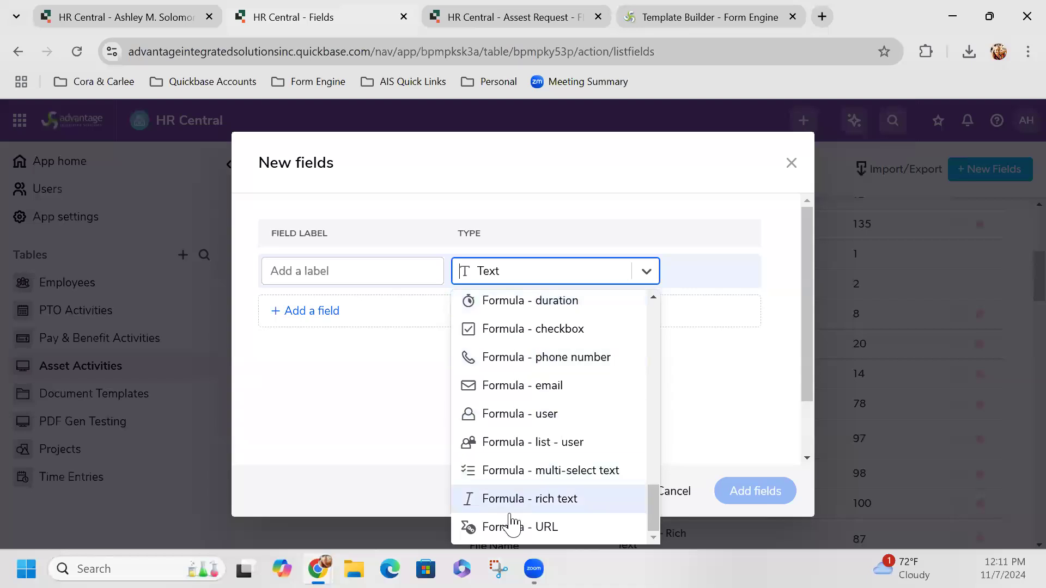
pyautogui.click(512, 501)
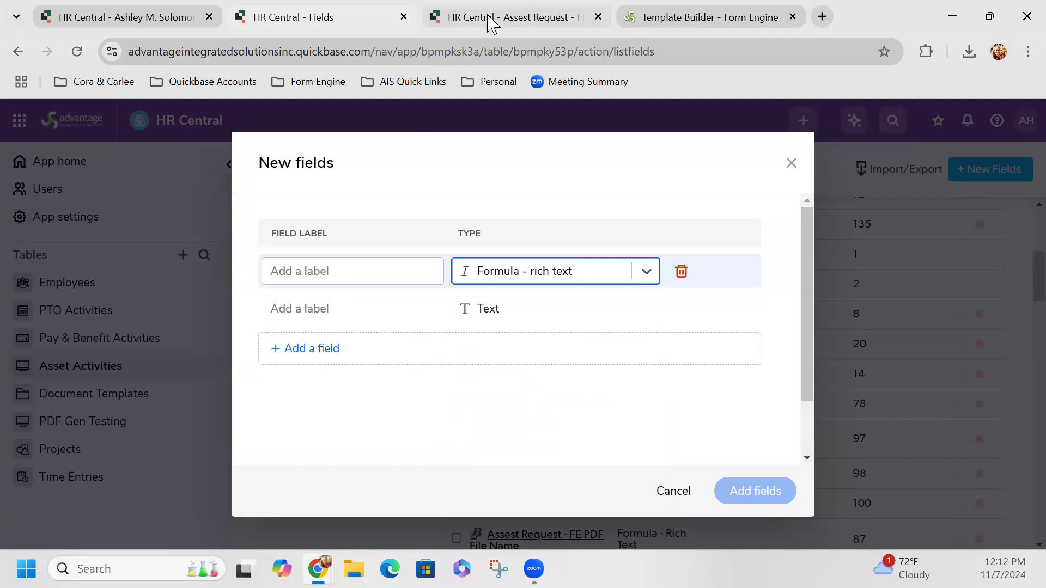
pyautogui.moveTo(491, 24)
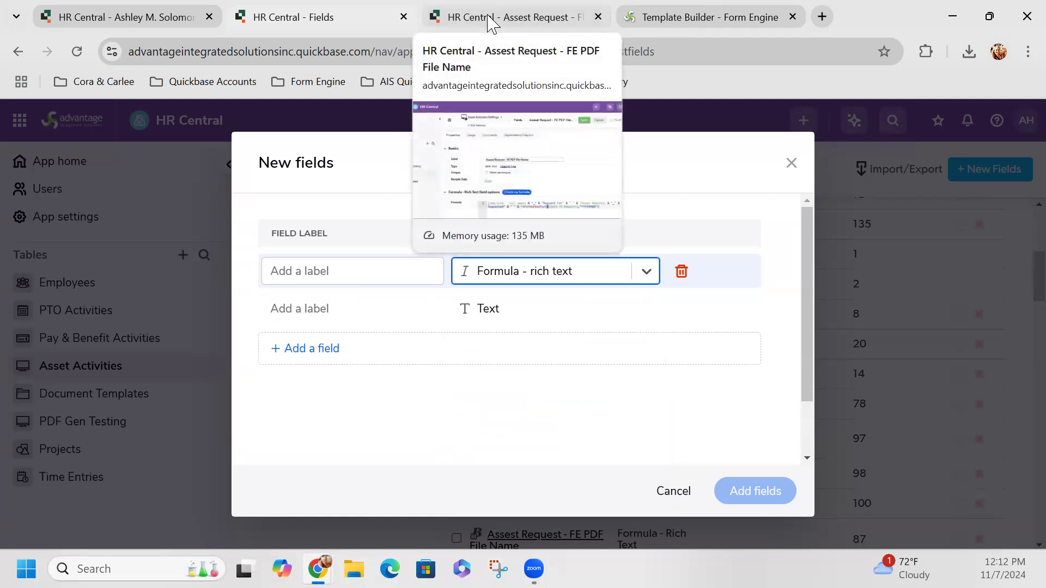
# Step: Review the FE PDF File Name formula, highlighting the 'Request For' text and the Asset Request reference
pyautogui.click(492, 21)
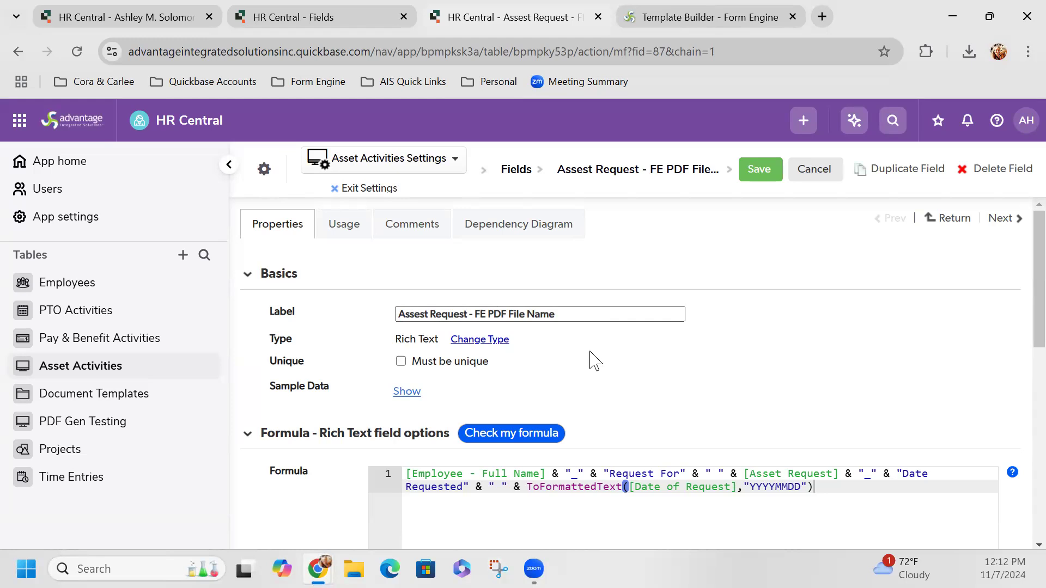
pyautogui.scroll(-2, 611, 367)
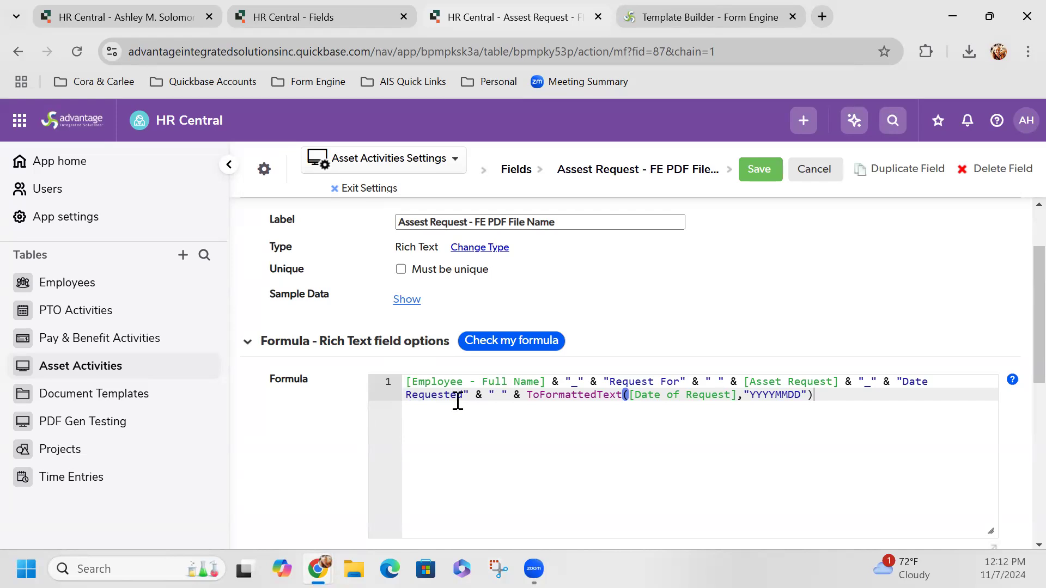
pyautogui.scroll(-1, 479, 392)
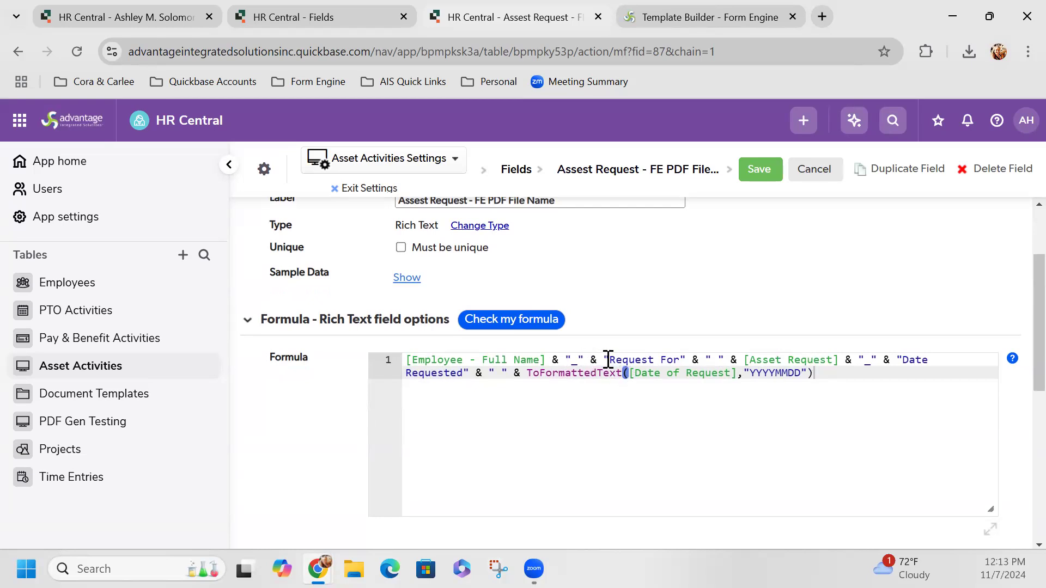
pyautogui.moveTo(608, 359); pyautogui.dragTo(684, 363)
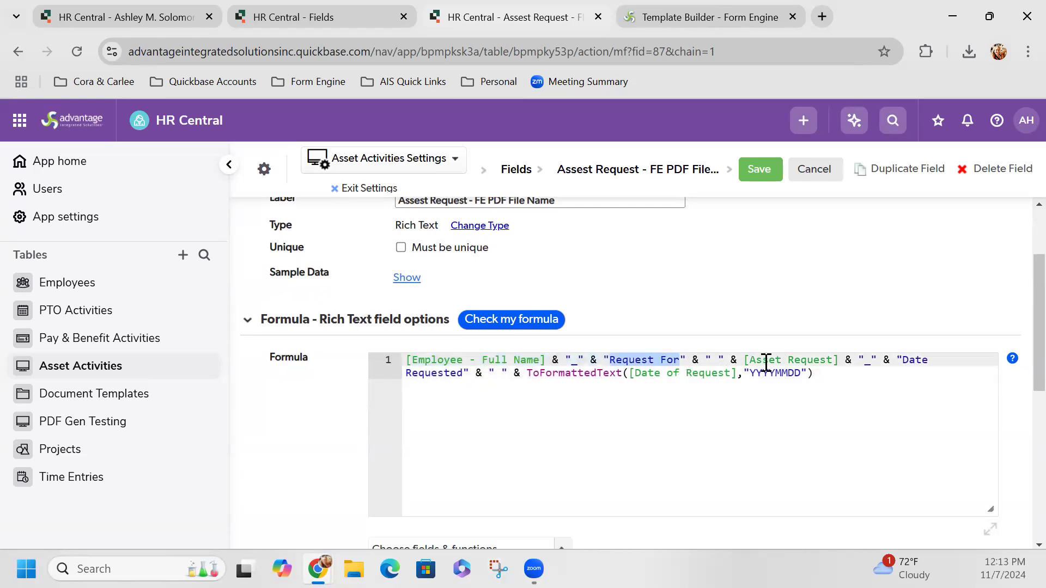
pyautogui.moveTo(754, 361); pyautogui.dragTo(827, 359)
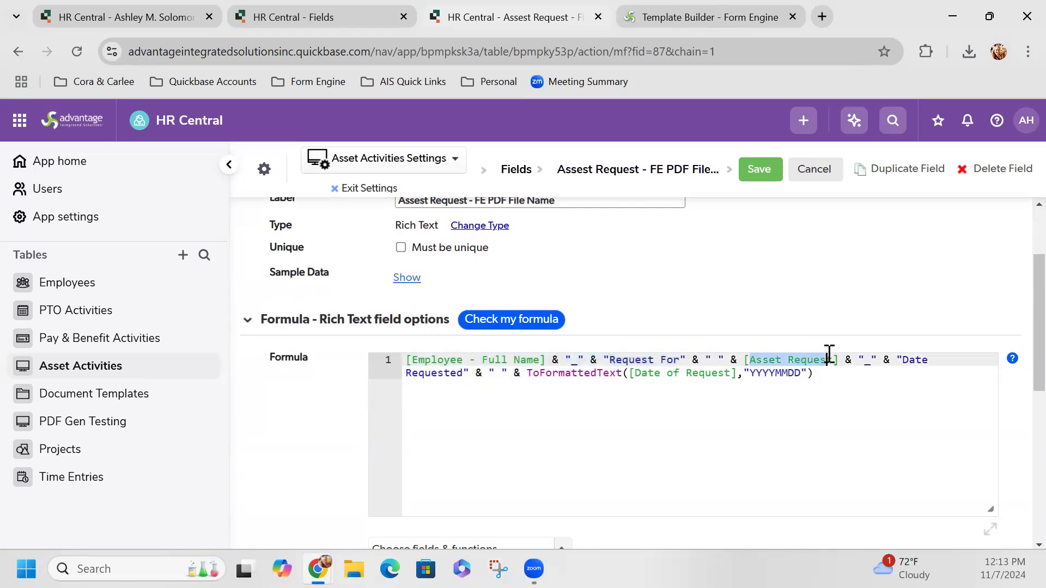
pyautogui.click(904, 360)
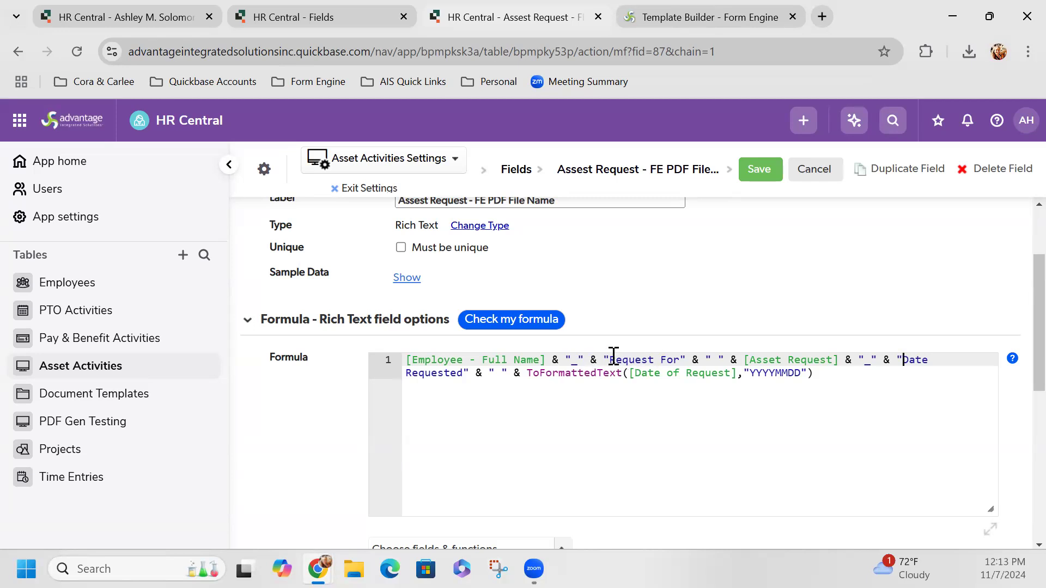
# Step: Compare the attached PDF's name on the employee record with the file name formula
pyautogui.click(71, 17)
pyautogui.scroll(-3, 817, 408)
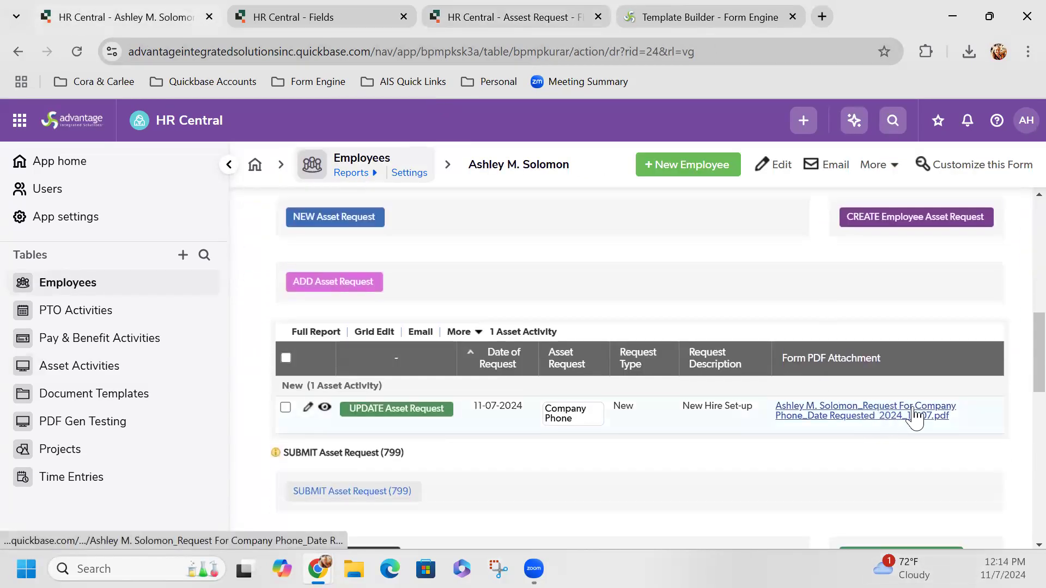
pyautogui.click(466, 16)
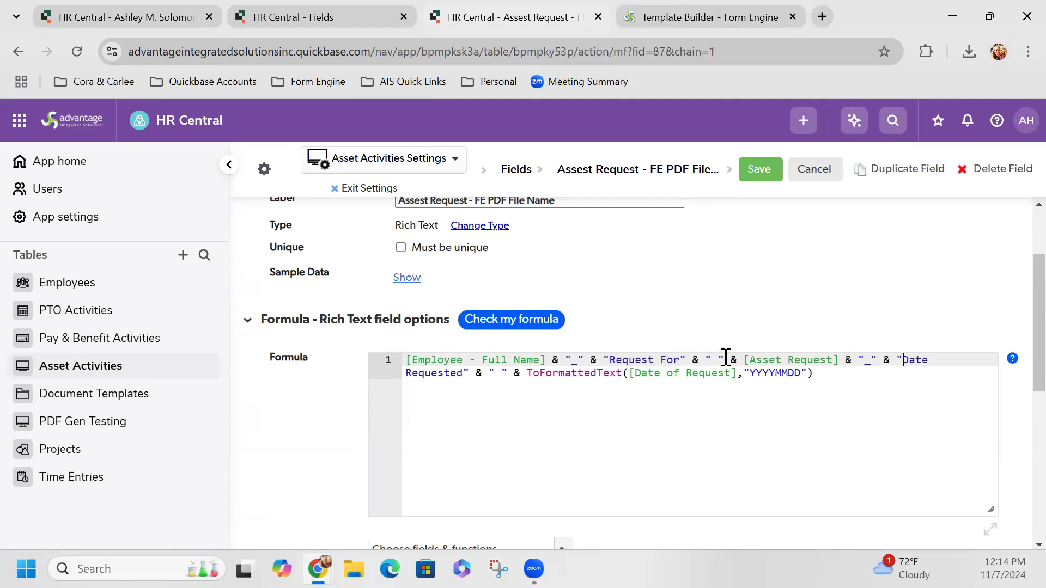
pyautogui.moveTo(723, 359); pyautogui.dragTo(706, 361)
# Step: Change 'Request For' to 'Request for' in the file name formula
pyautogui.click(164, 17)
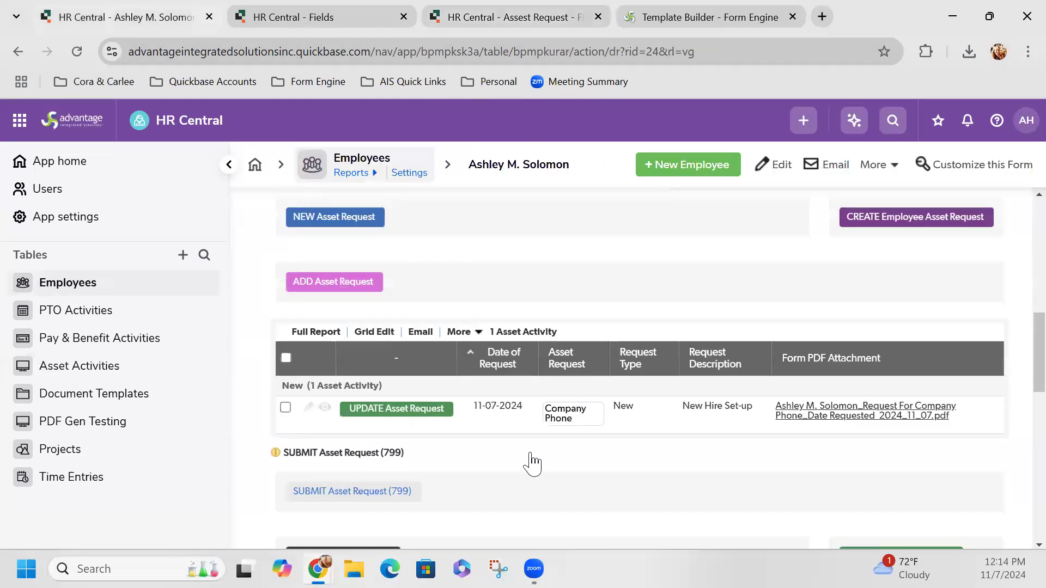
pyautogui.scroll(1, 812, 391)
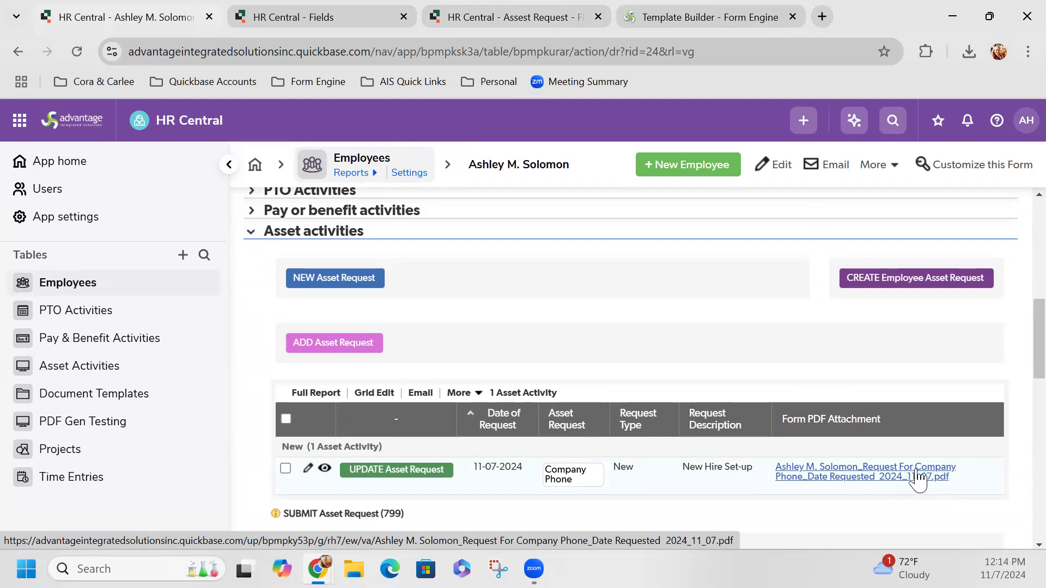
pyautogui.click(491, 21)
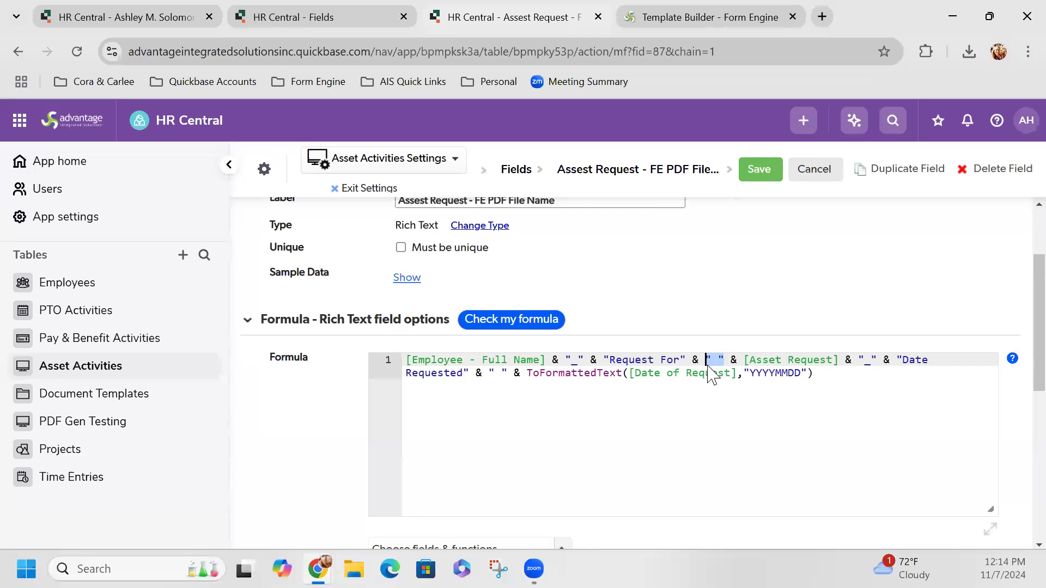
pyautogui.click(666, 360)
pyautogui.press('BackSpace')
pyautogui.write('f')
# Step: Save the edited PDF file name formula field in Quickbase
pyautogui.click(726, 407)
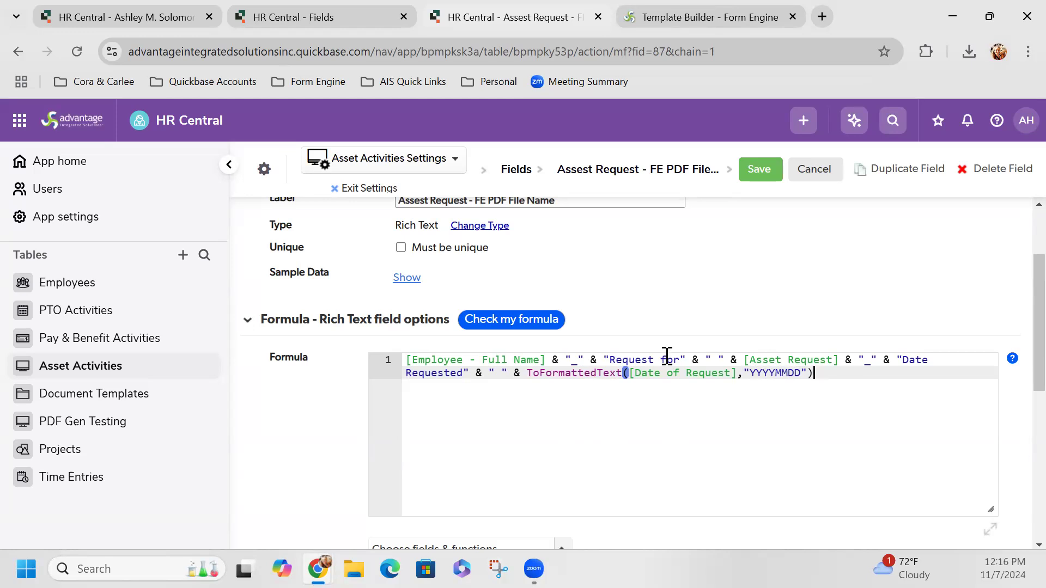
pyautogui.scroll(1, 678, 380)
pyautogui.scroll(2, 682, 388)
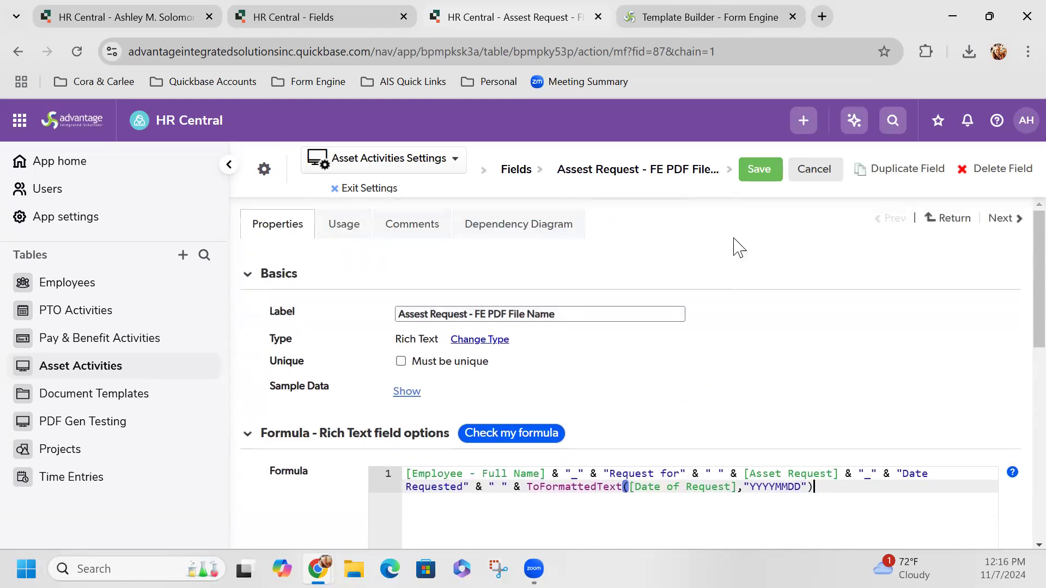
pyautogui.click(757, 174)
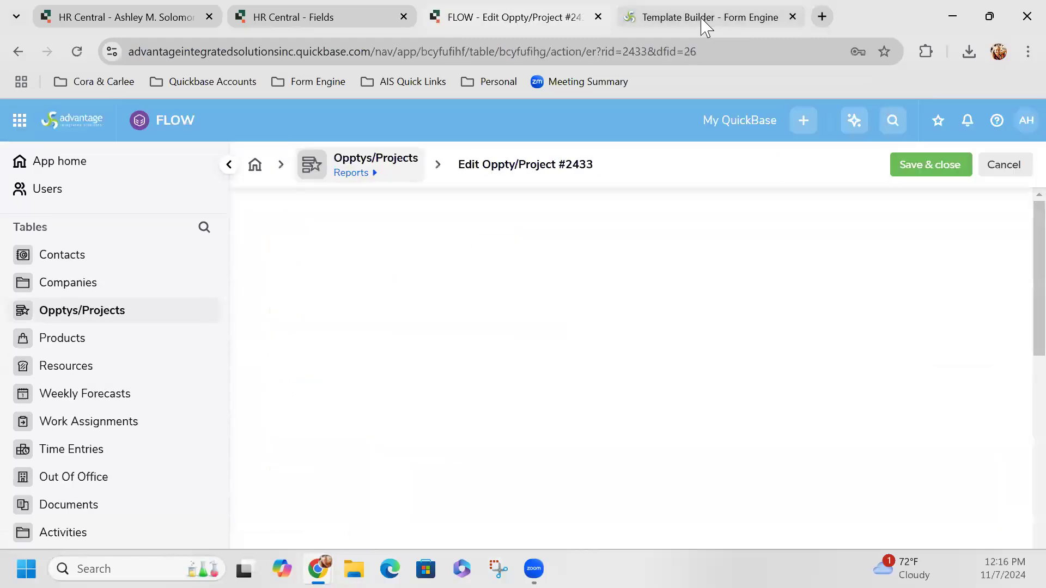
# Step: Return to the Template Builder - Form Engine tab's Asset Activities upload settings
pyautogui.click(706, 22)
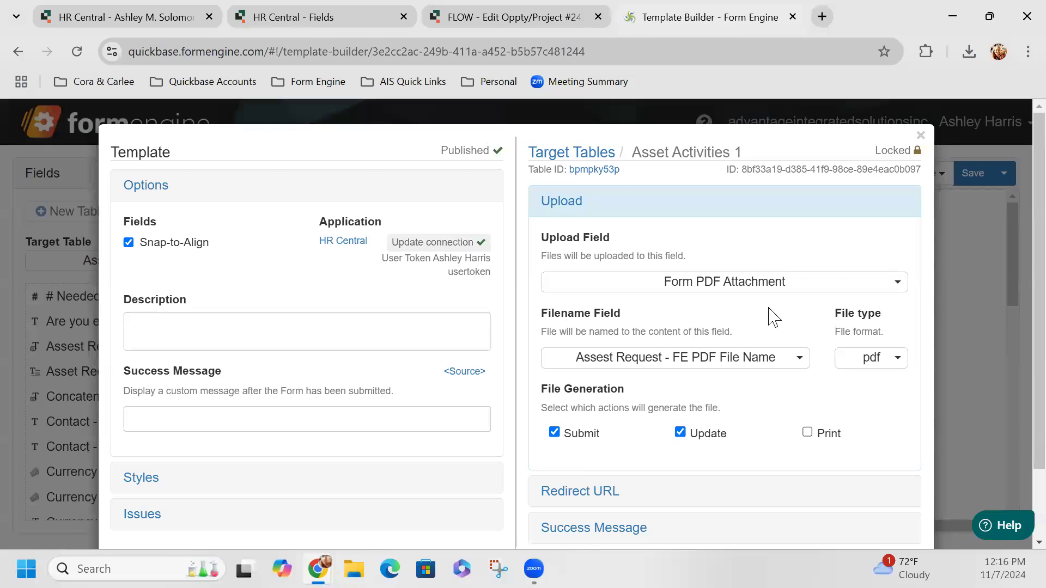
pyautogui.click(579, 369)
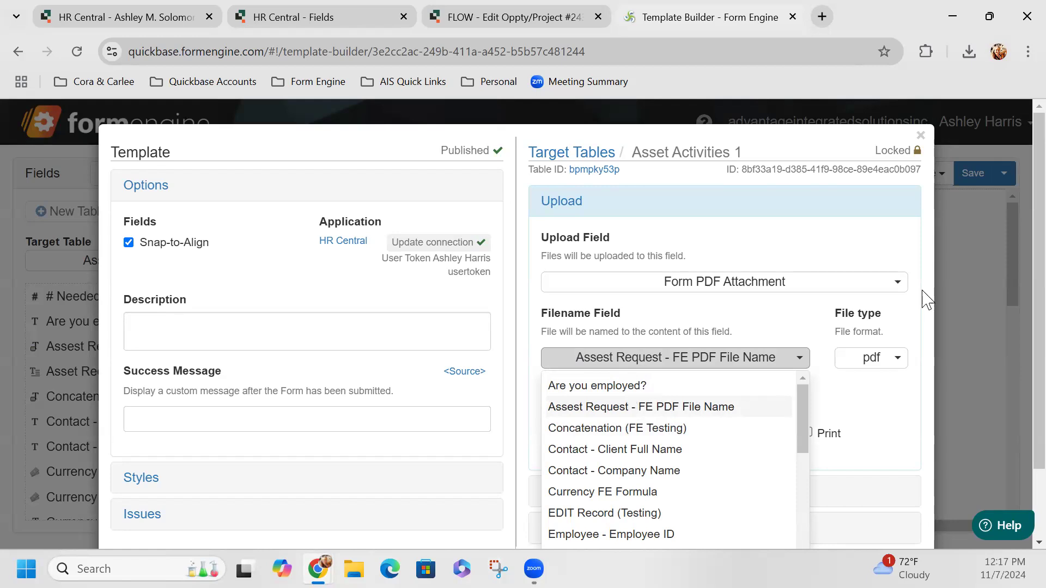
pyautogui.click(805, 342)
pyautogui.scroll(-2, 801, 343)
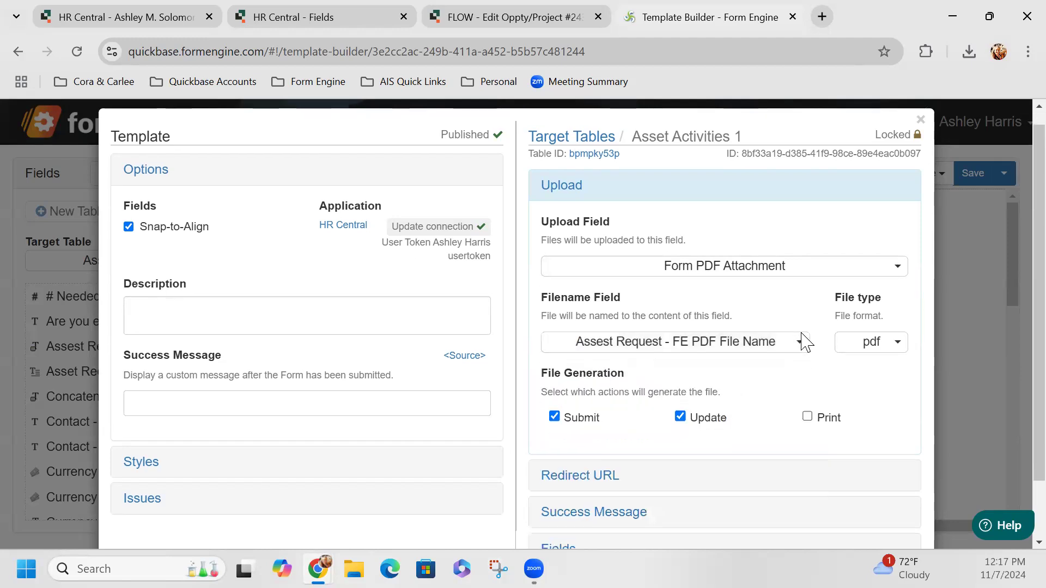
# Step: Close the template options, save the Form Engine template, and return to the HR Central record
pyautogui.click(993, 181)
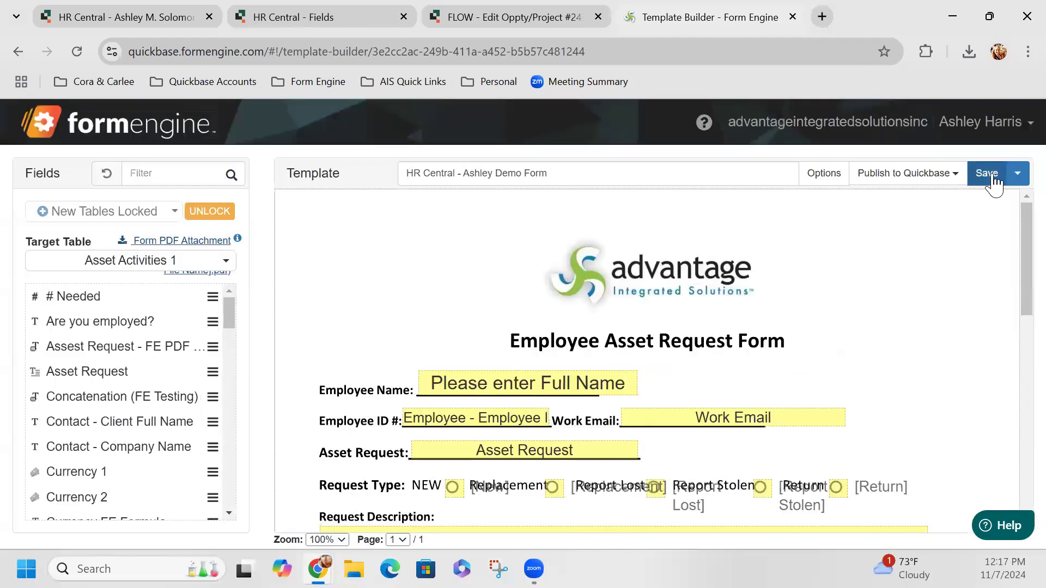
pyautogui.click(993, 174)
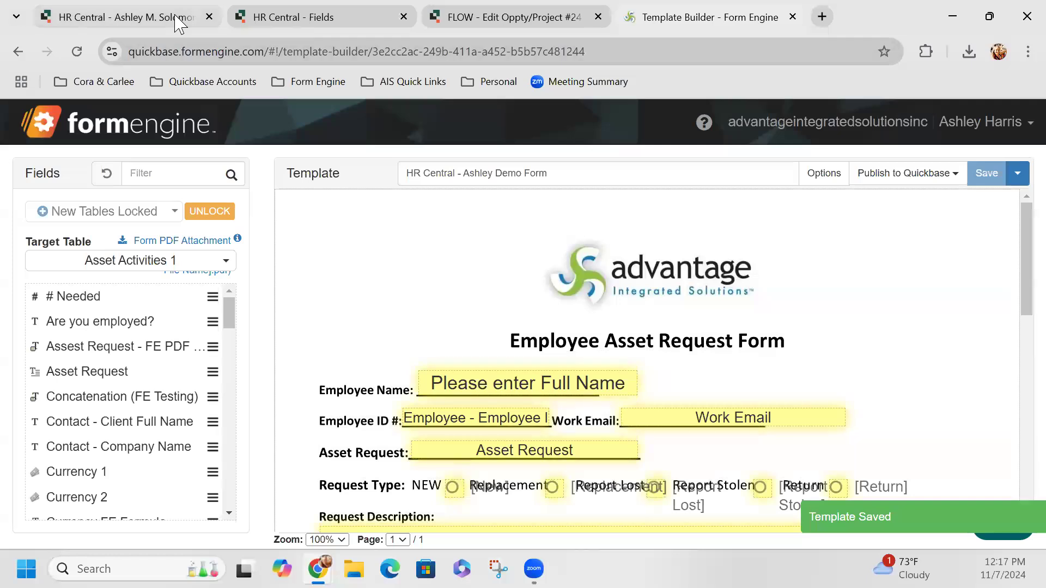
pyautogui.click(134, 17)
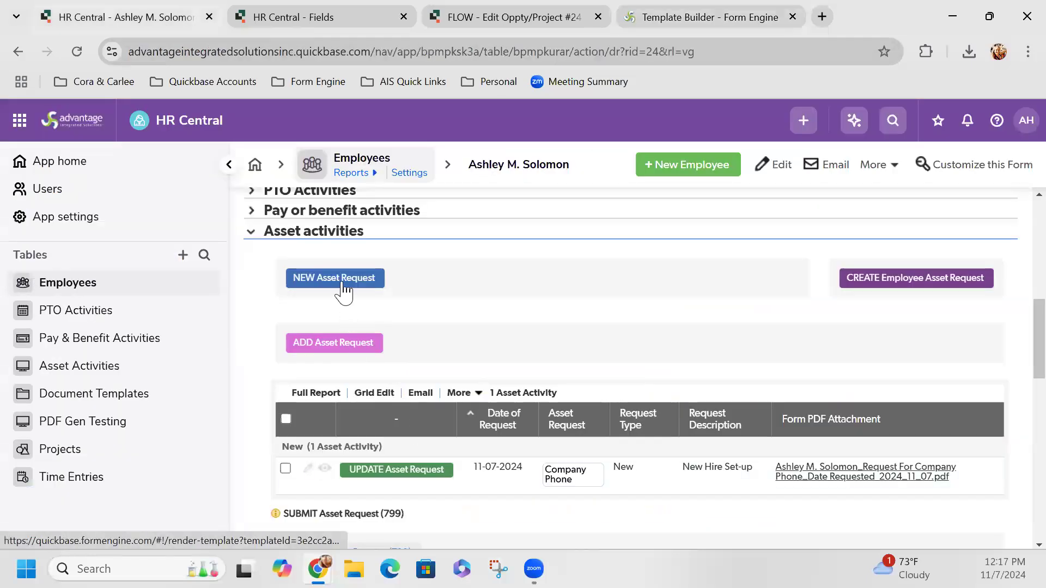
# Step: Start a new asset request form for the employee and enter their work email
pyautogui.click(397, 469)
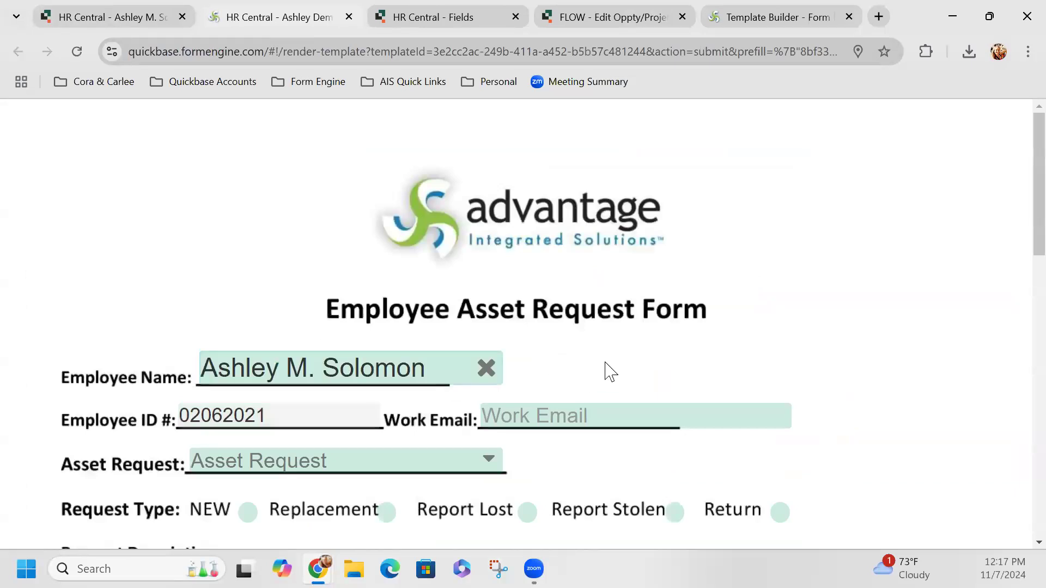
pyautogui.scroll(-1, 595, 373)
pyautogui.click(587, 307)
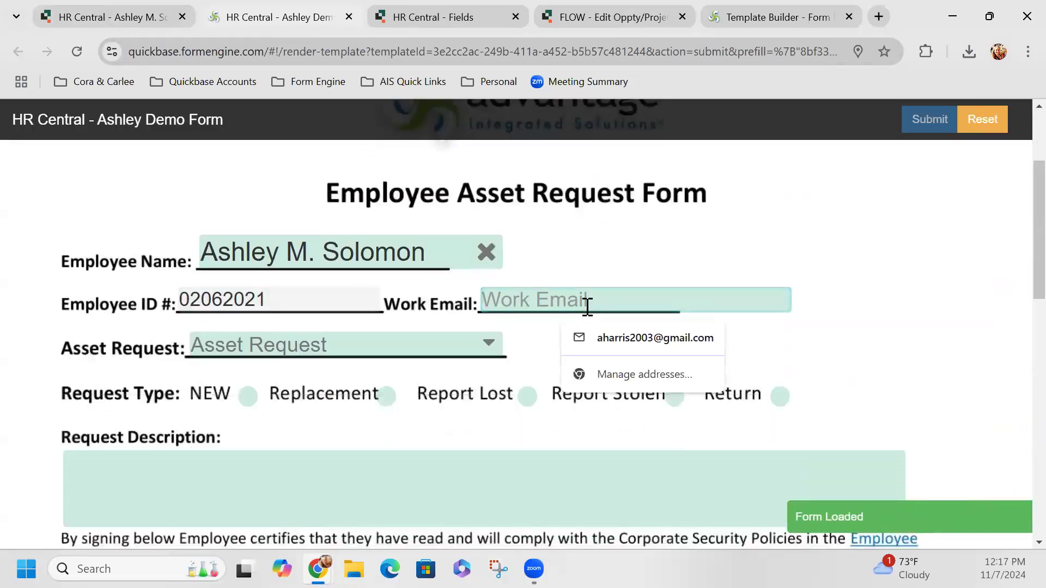
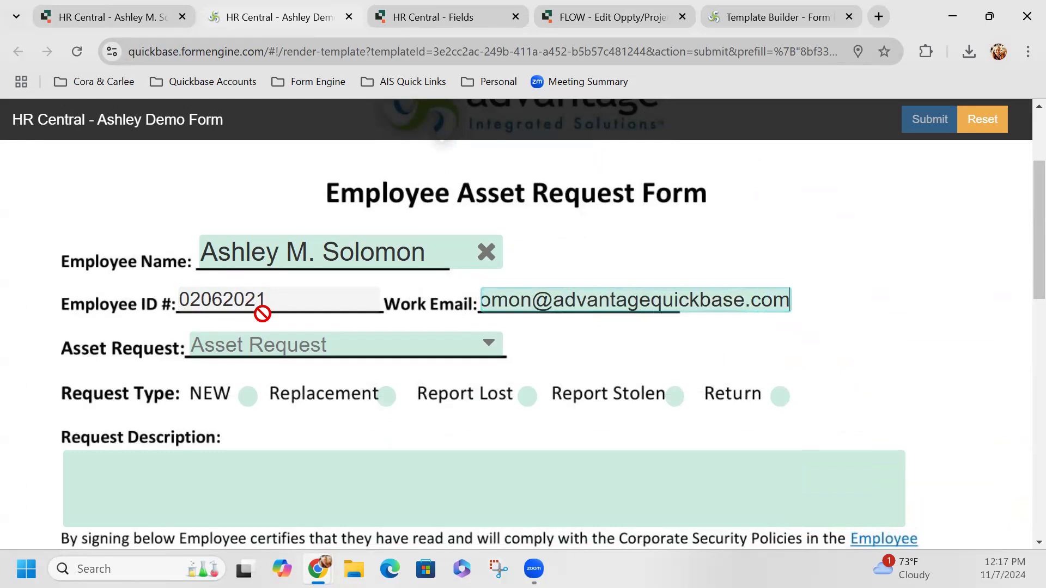
# Step: Request a Parking Pass with request type NEW and description 'New Hire'
pyautogui.click(273, 346)
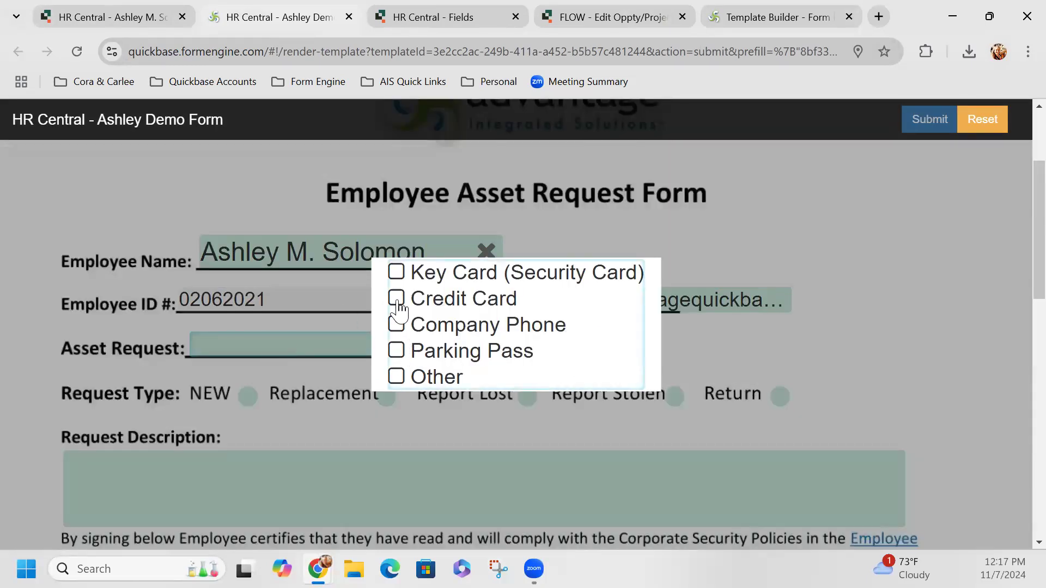
pyautogui.click(398, 353)
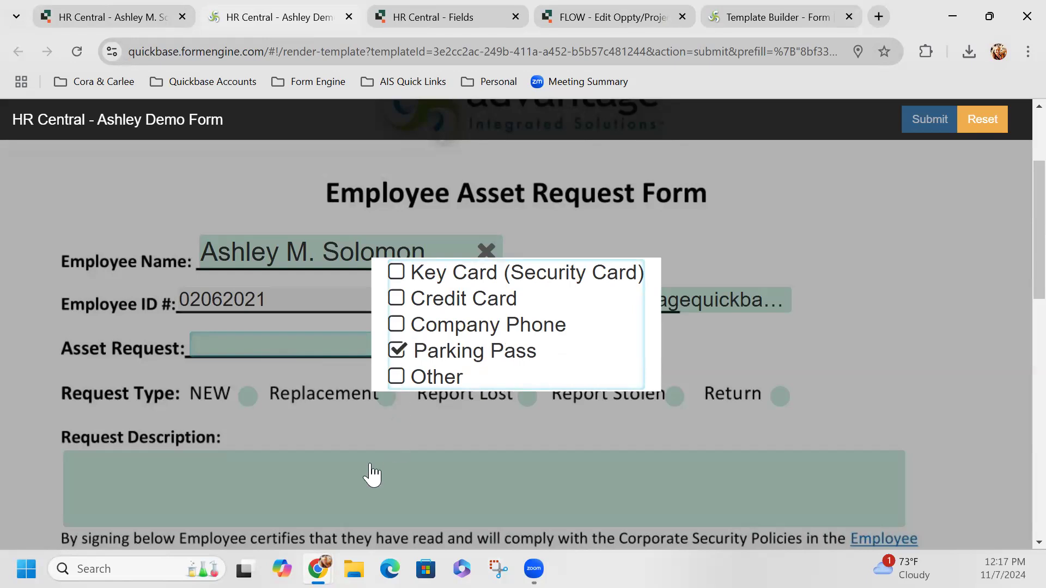
pyautogui.click(305, 431)
pyautogui.click(249, 377)
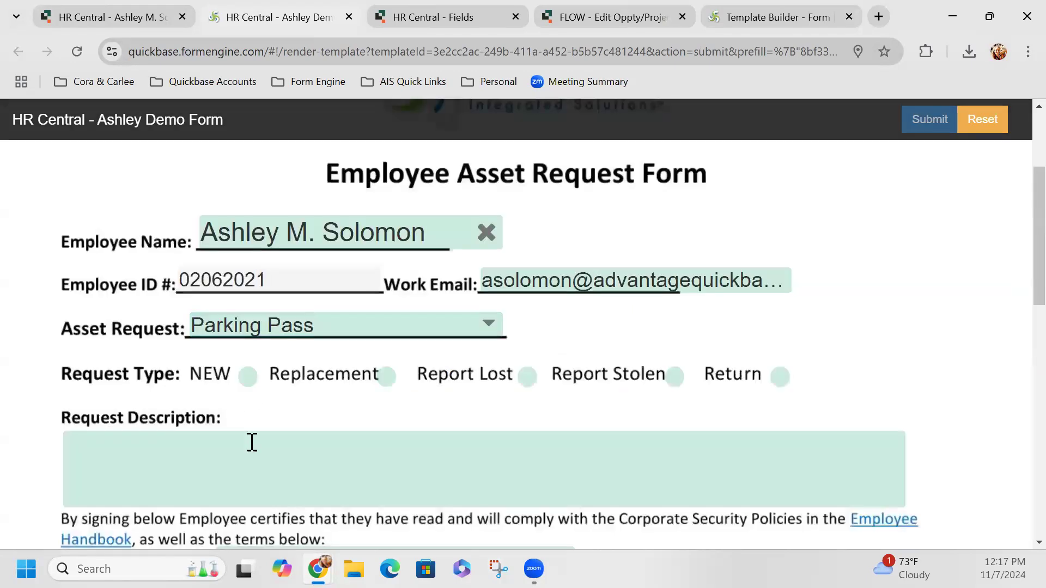
pyautogui.write('New Hire')
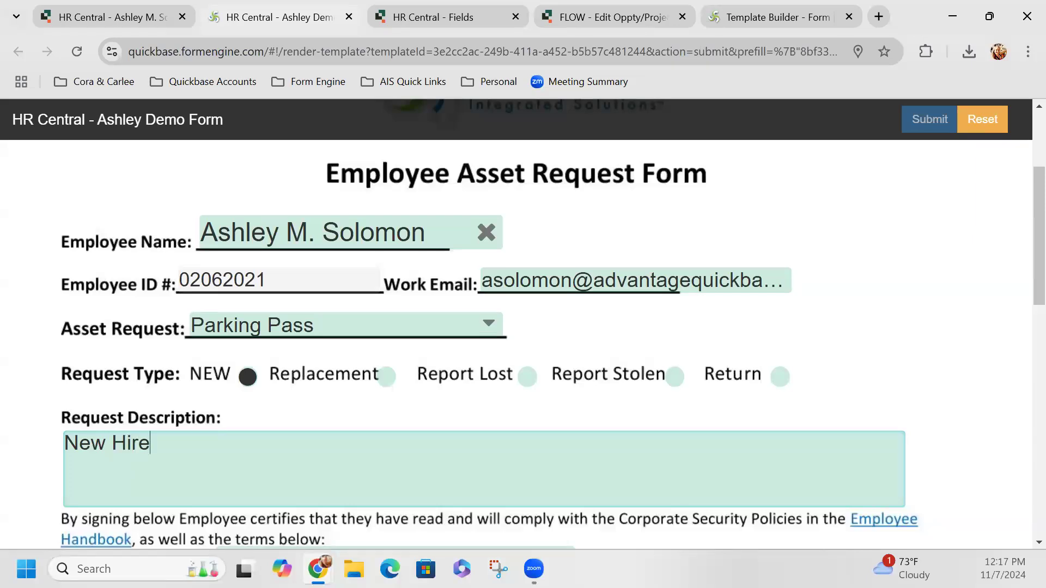
pyautogui.scroll(-3, 334, 390)
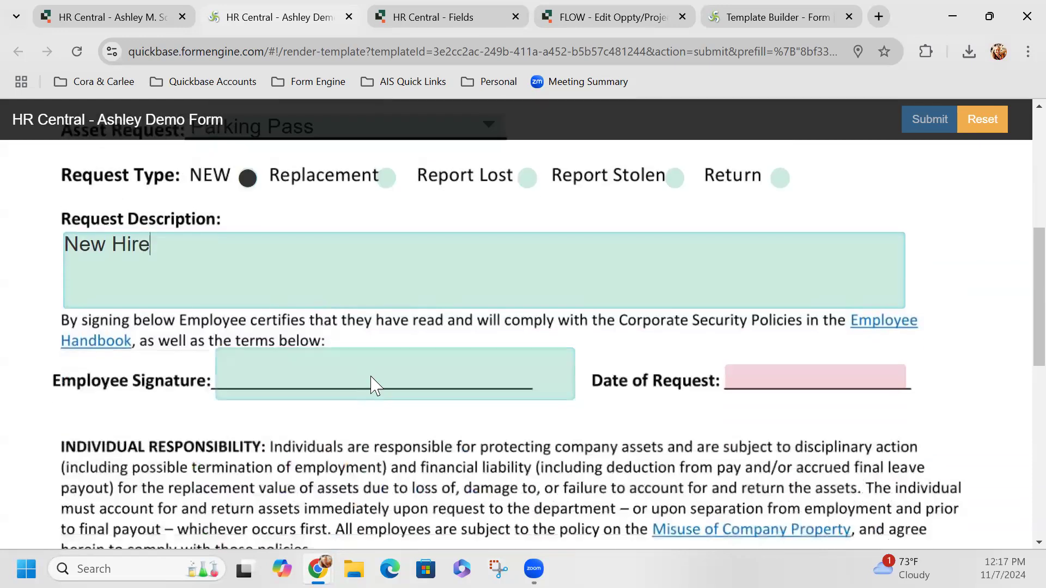
# Step: Draw and save the employee signature on the request form
pyautogui.click(371, 381)
pyautogui.moveTo(365, 162)
pyautogui.mouseDown()
pyautogui.moveTo(416, 201)
pyautogui.moveTo(613, 201)
pyautogui.moveTo(681, 183)
pyautogui.mouseUp()
pyautogui.click(297, 294)
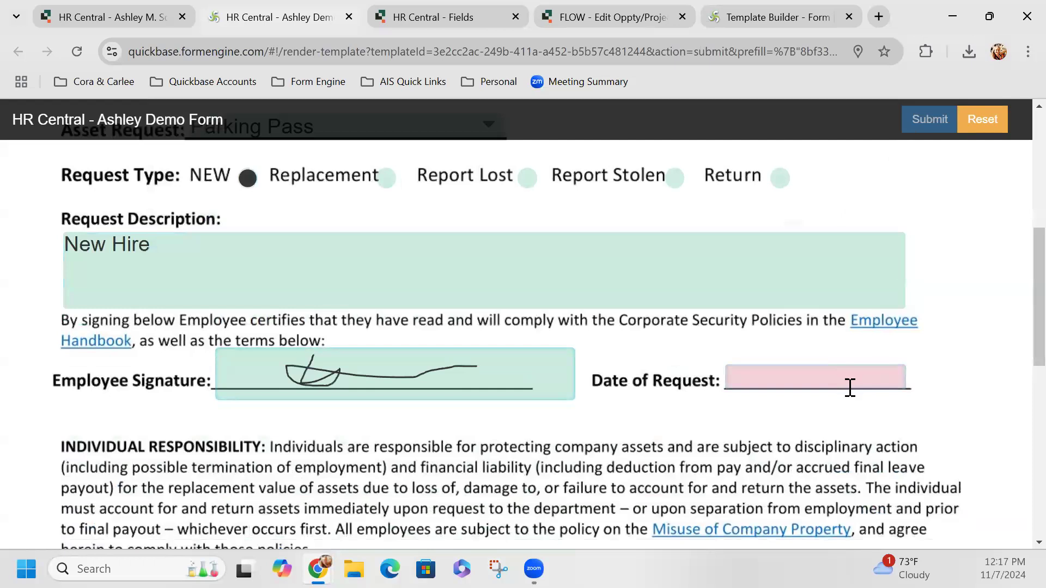
# Step: Set the request date to 11-07-2024, submit the form, and close its tab
pyautogui.click(849, 388)
pyautogui.click(869, 211)
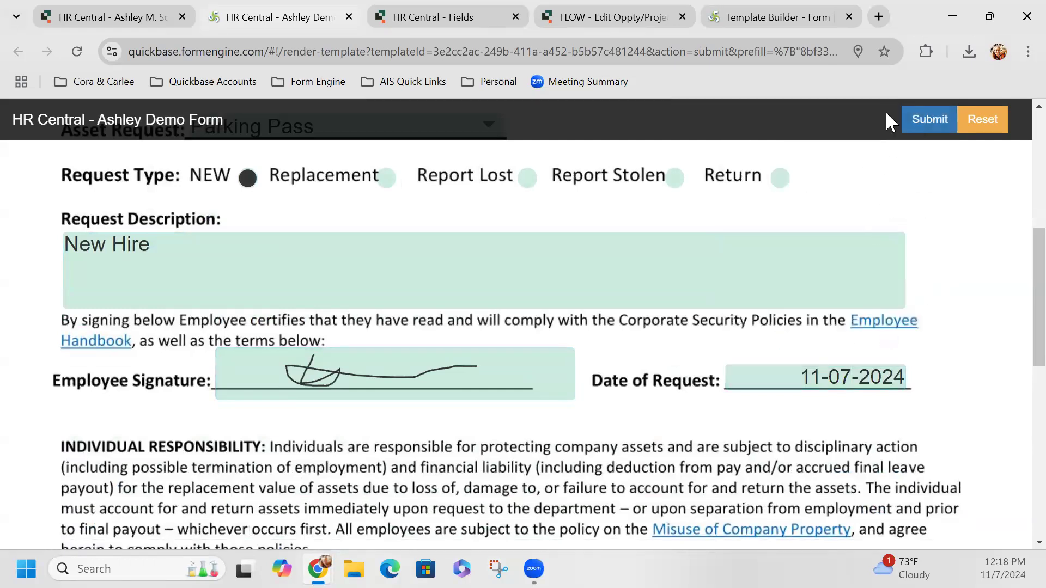
pyautogui.click(934, 133)
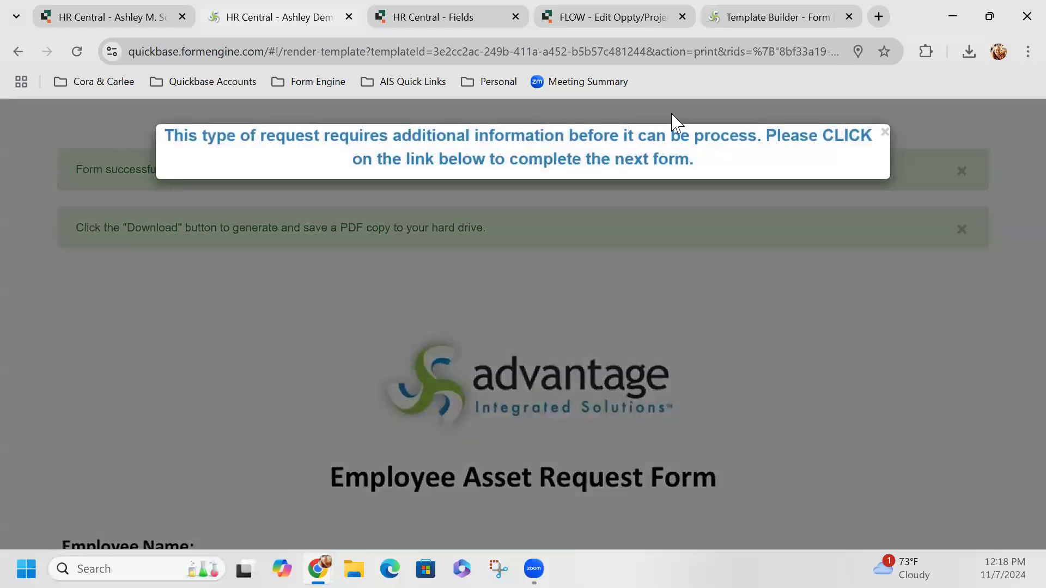
pyautogui.click(350, 17)
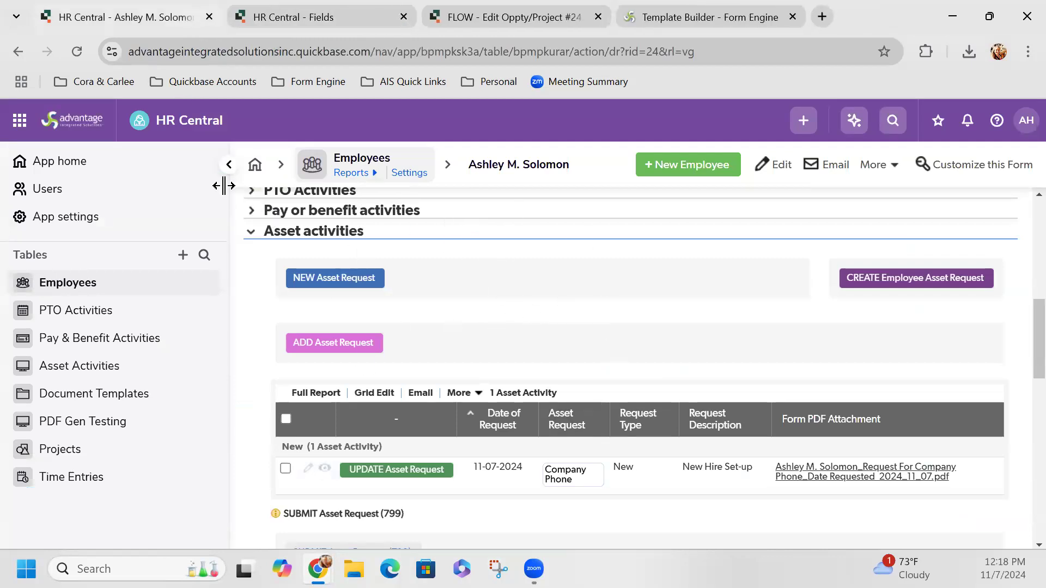
# Step: Reload the employee record and download the new Parking Pass request's Form PDF Attachment
pyautogui.click(76, 51)
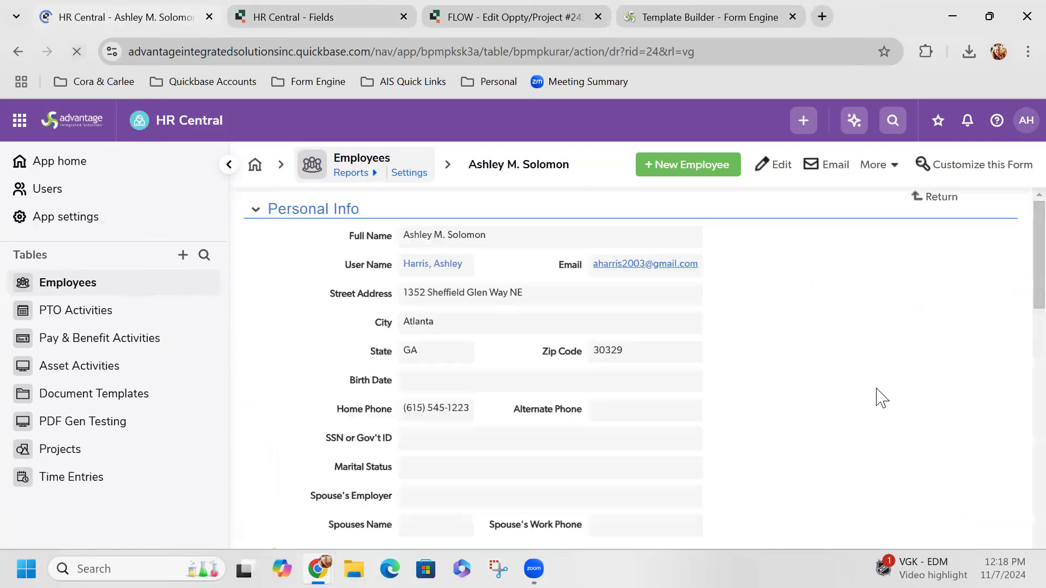
pyautogui.scroll(-5, 805, 397)
pyautogui.scroll(-5, 806, 397)
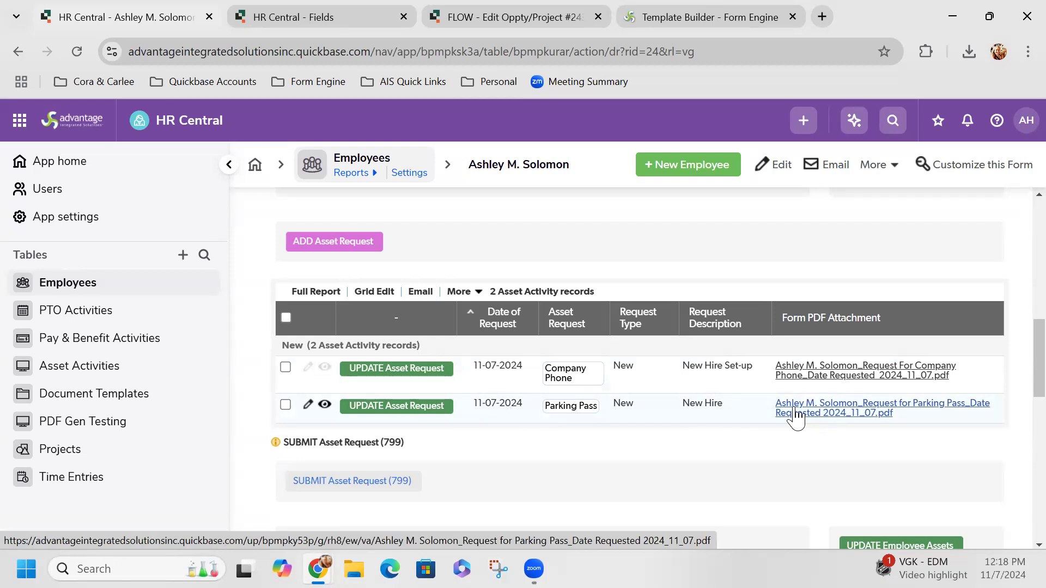
pyautogui.click(873, 414)
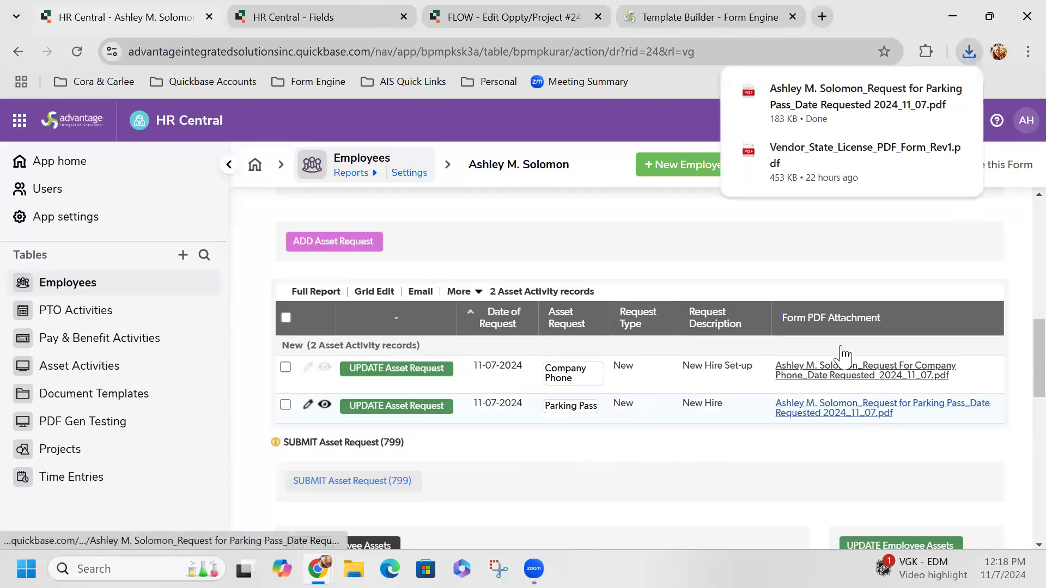
# Step: Open the downloaded Parking Pass PDF and scroll through the signed NEW request
pyautogui.click(866, 97)
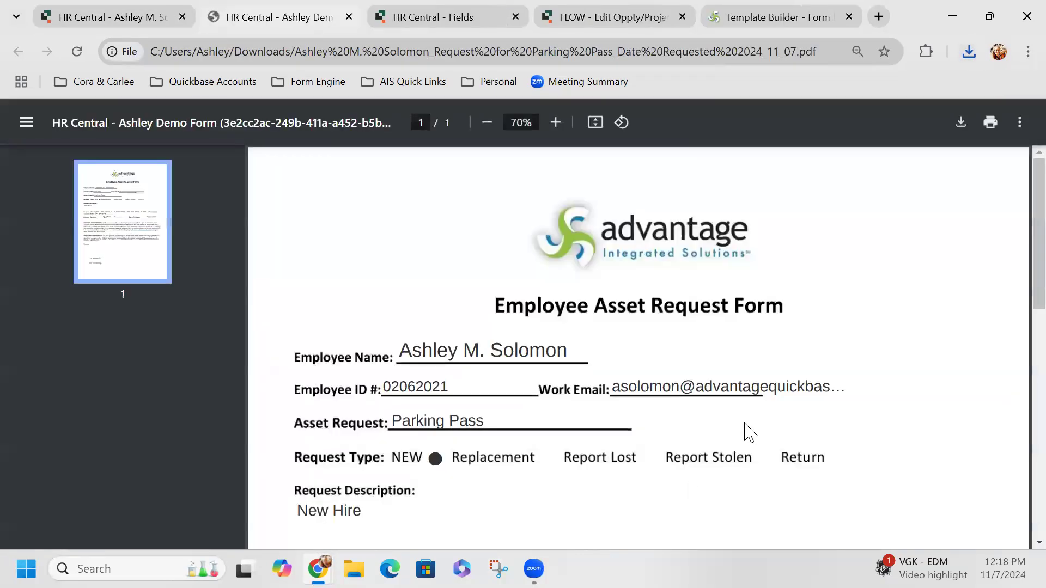
pyautogui.scroll(-6, 489, 433)
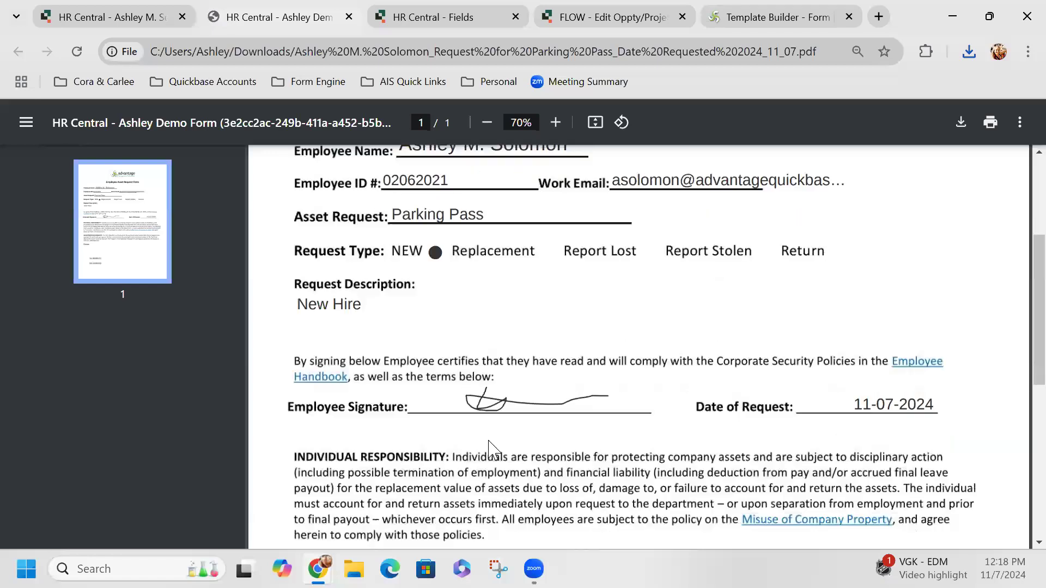
pyautogui.scroll(5, 487, 433)
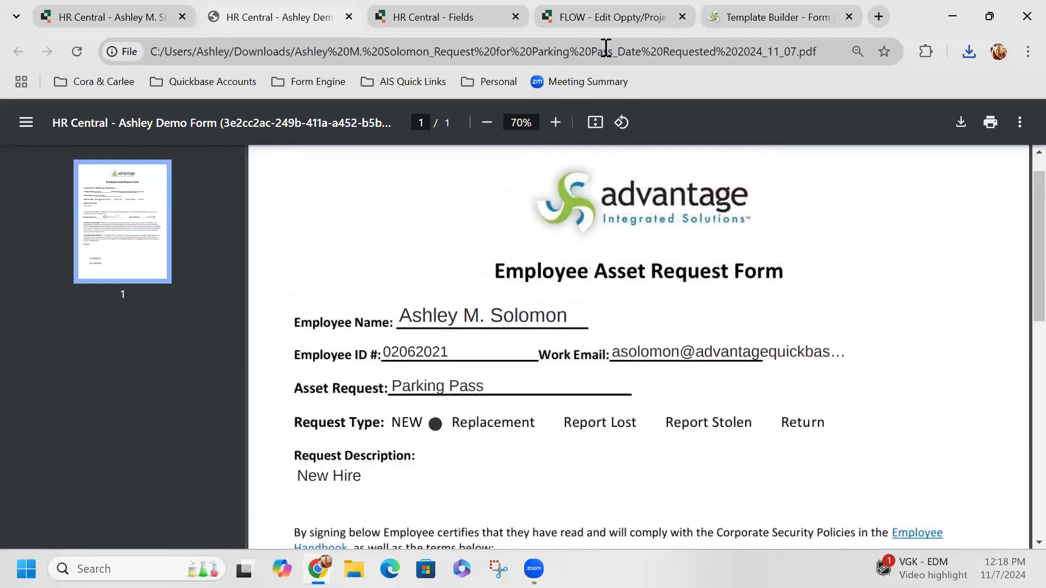
pyautogui.click(82, 18)
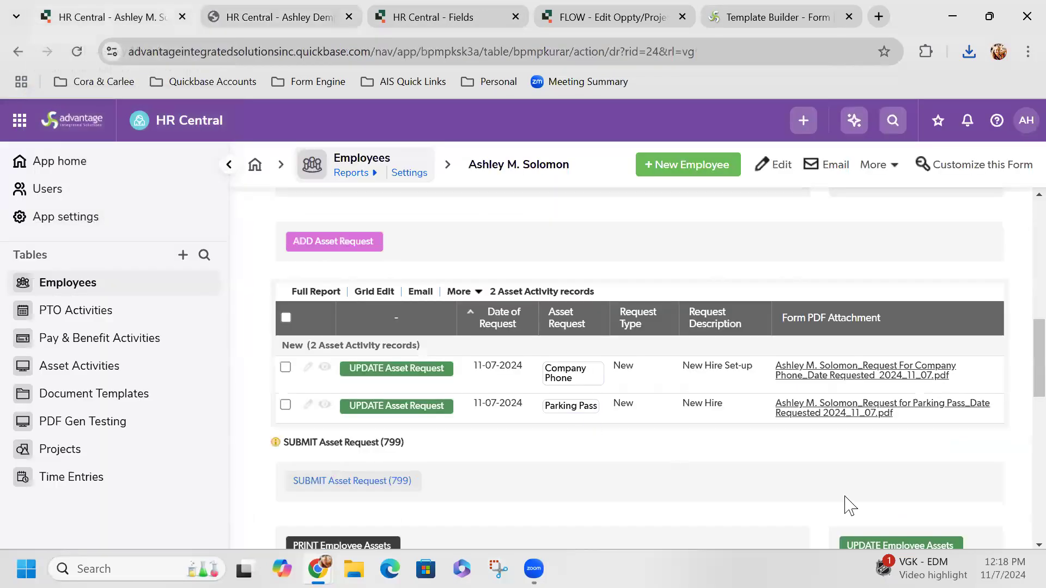